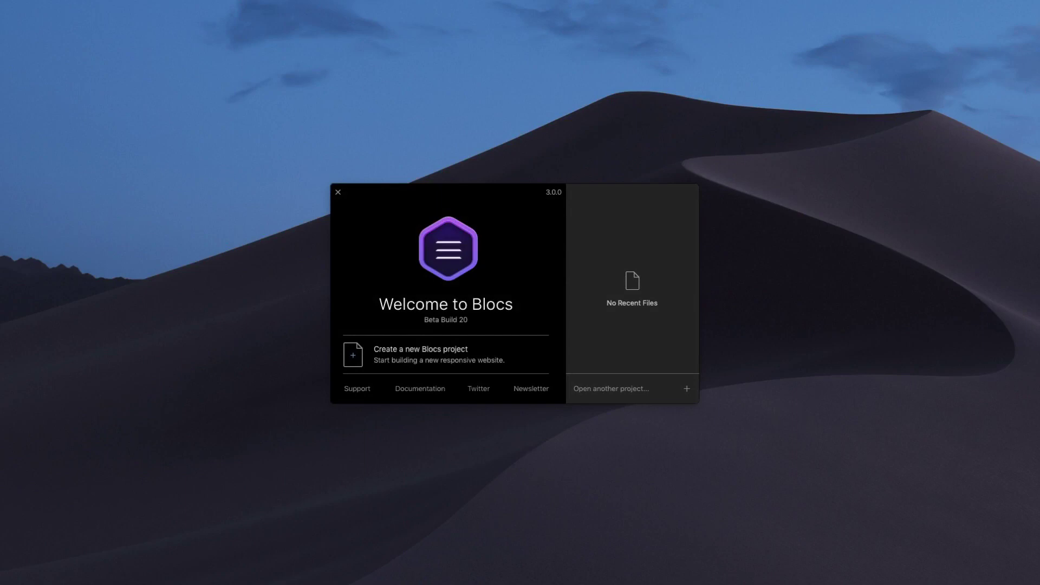
- Create a new website project from the Empty Page template
left_click(355, 357)
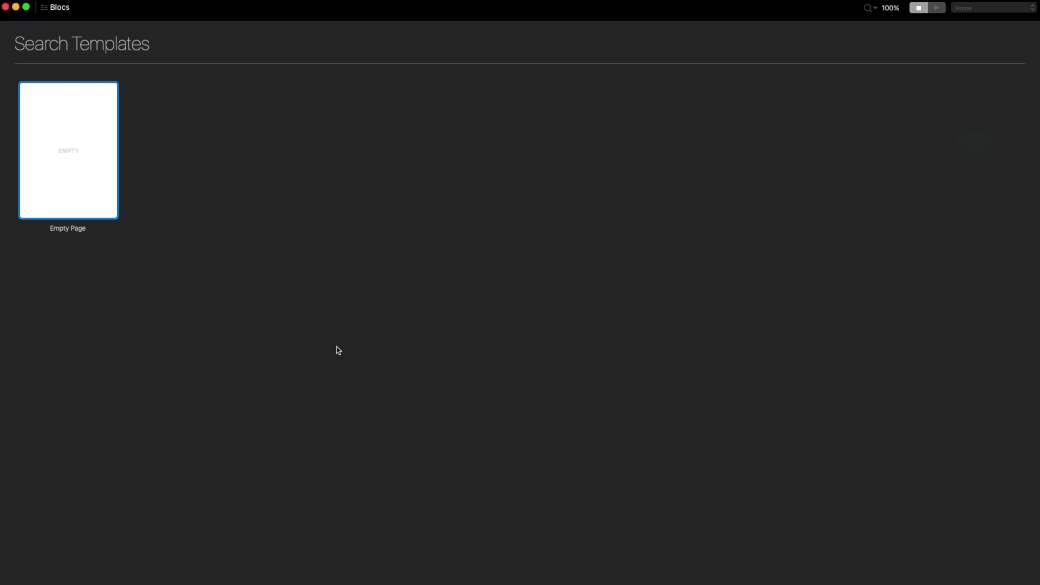
double_click(66, 154)
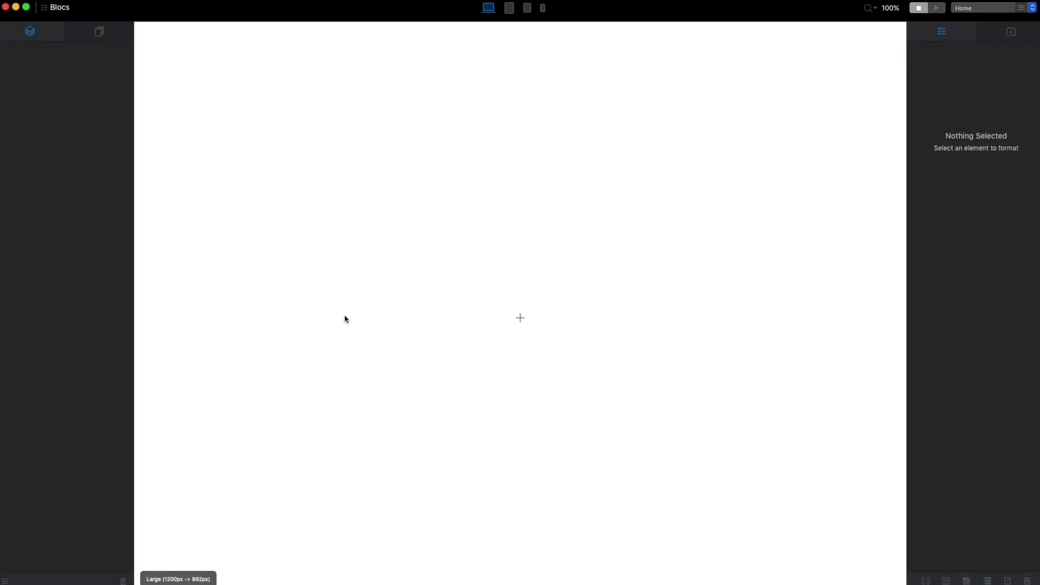
- Browse the available bloc layouts and add a Structure 1 Column bloc to the empty page
left_click(521, 320)
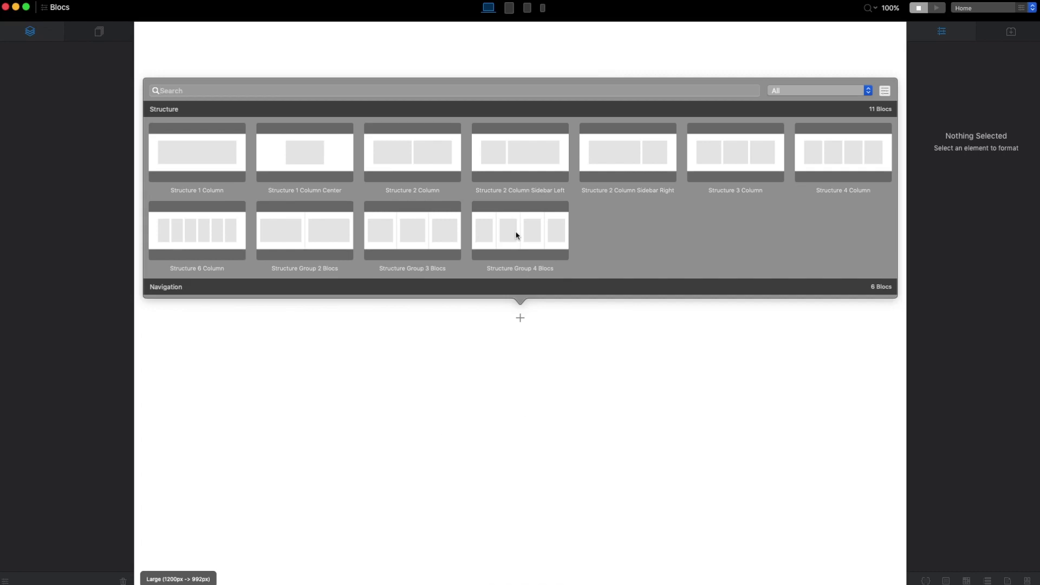
scroll(516, 236, "down", 10)
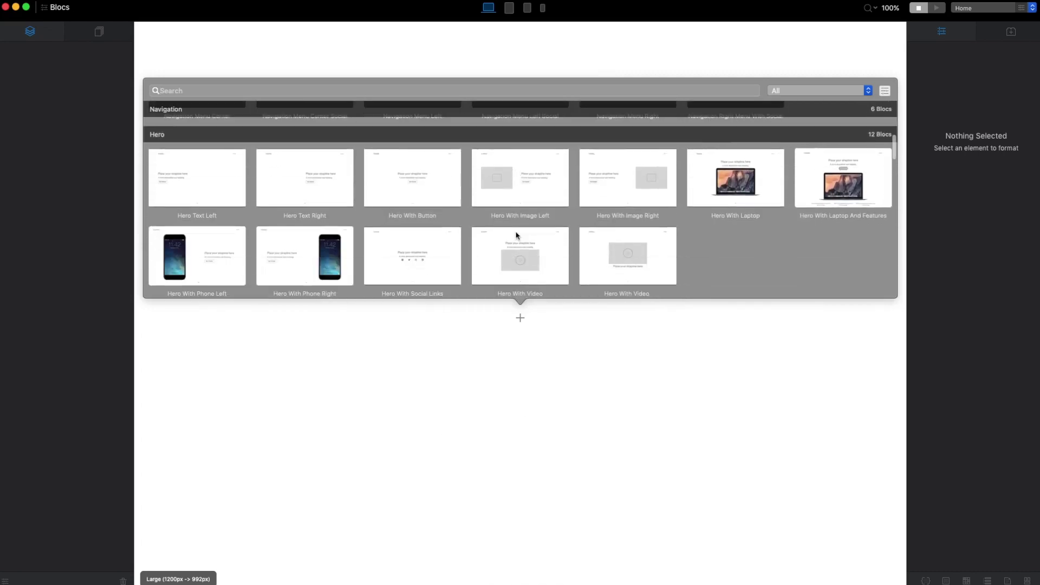
scroll(516, 235, "down", 8)
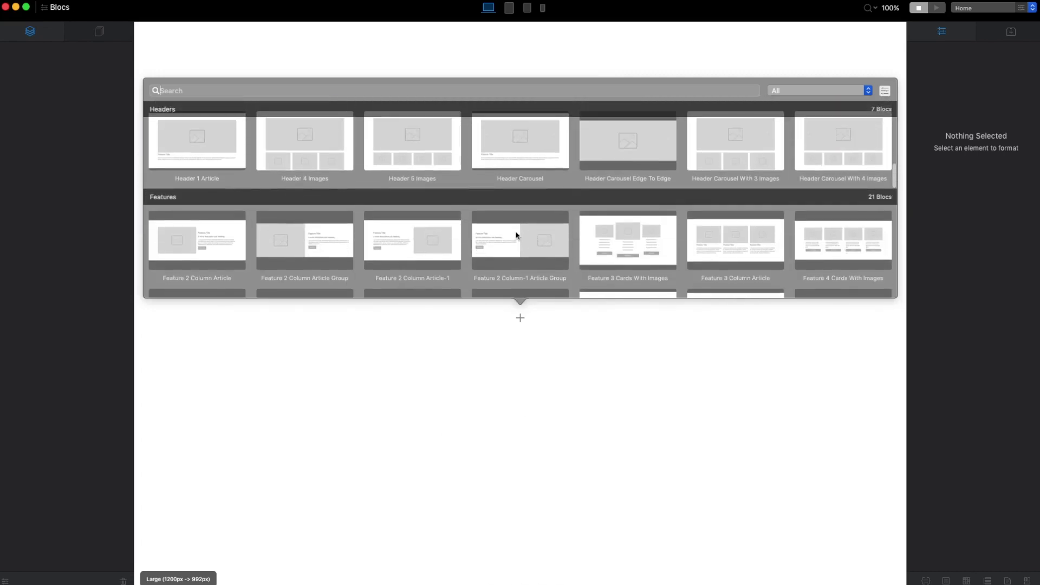
scroll(516, 235, "down", 5)
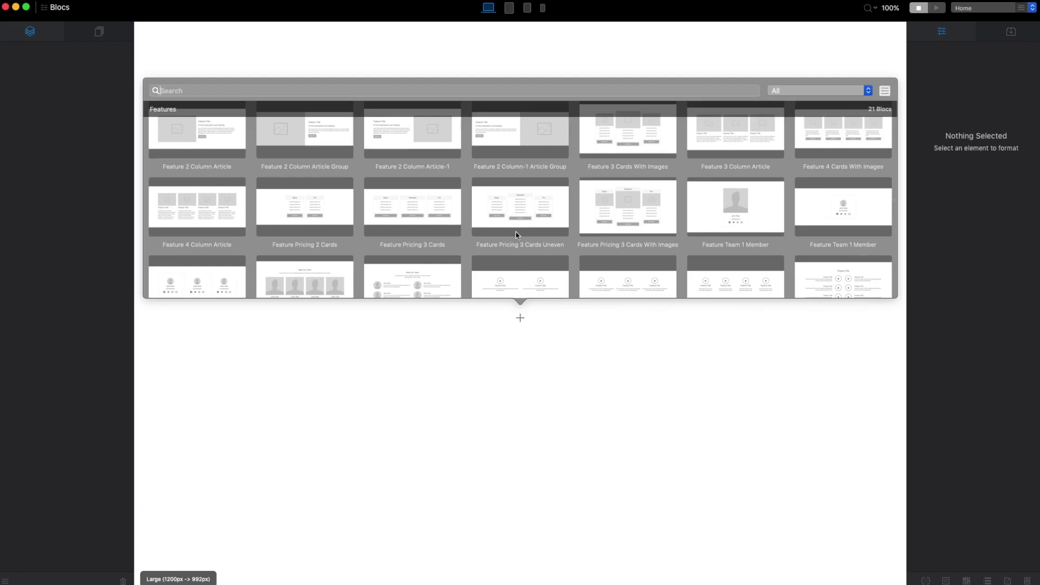
scroll(516, 233, "up", 8)
scroll(516, 235, "up", 4)
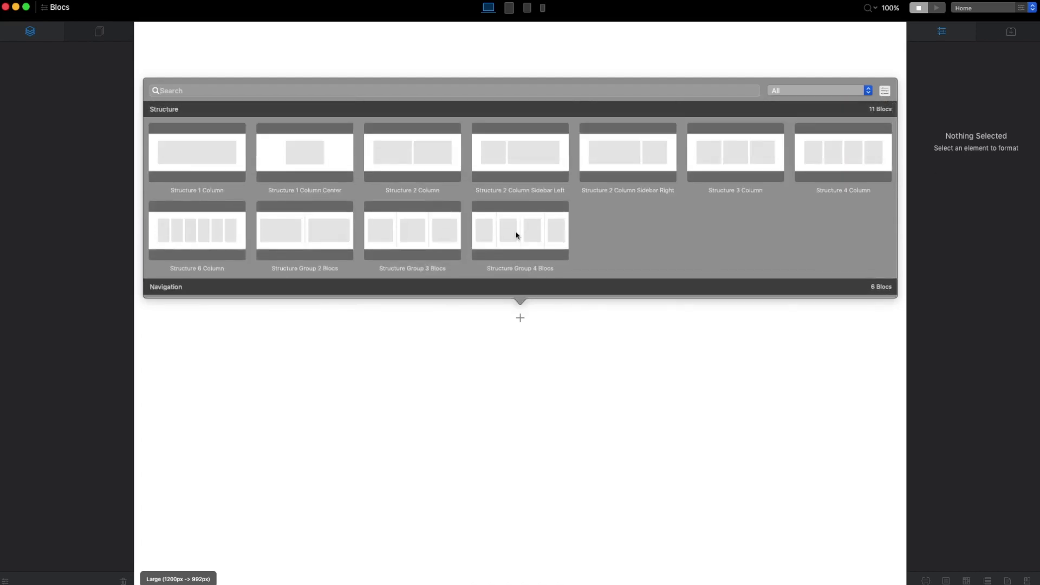
left_click(209, 156)
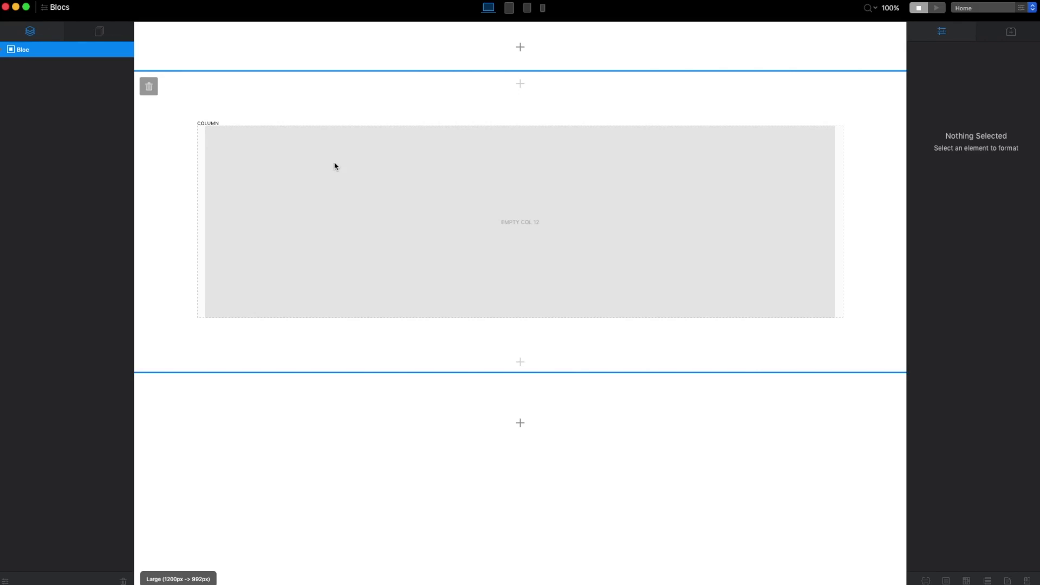
- Insert a Title & Paragraph bric into the empty column of the bloc
left_click(518, 222)
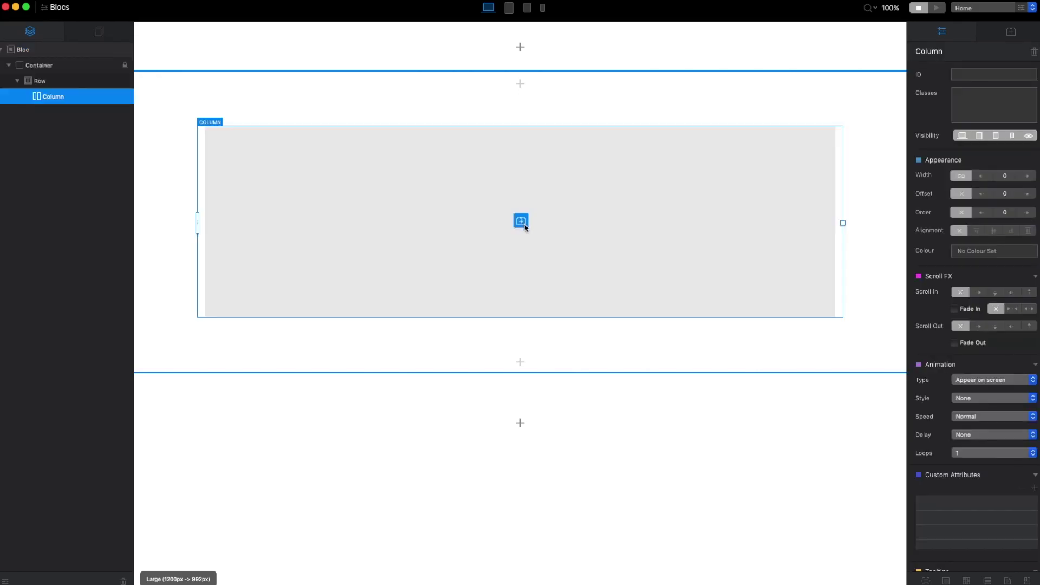
left_click(521, 221)
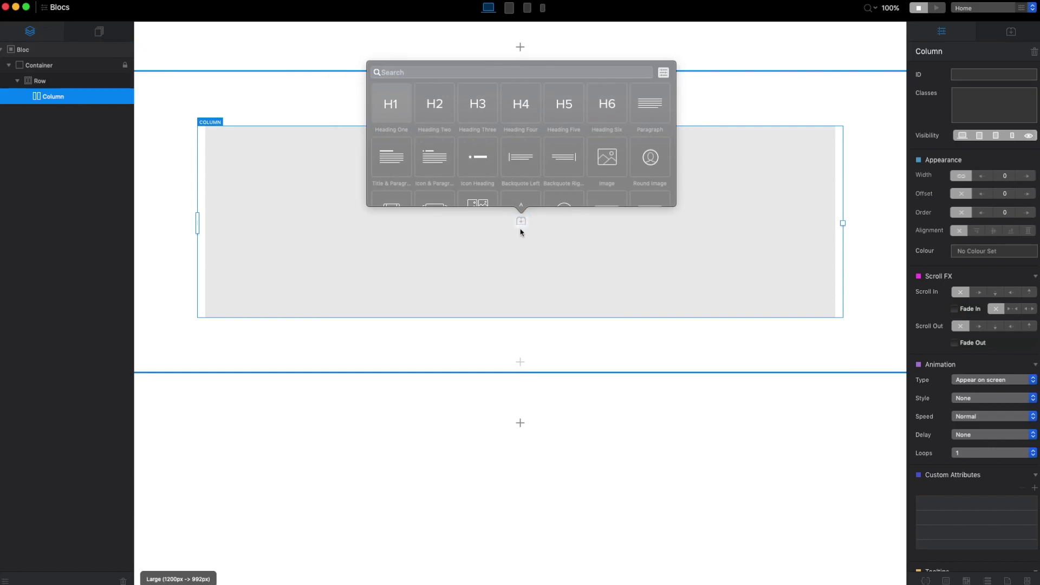
left_click(392, 157)
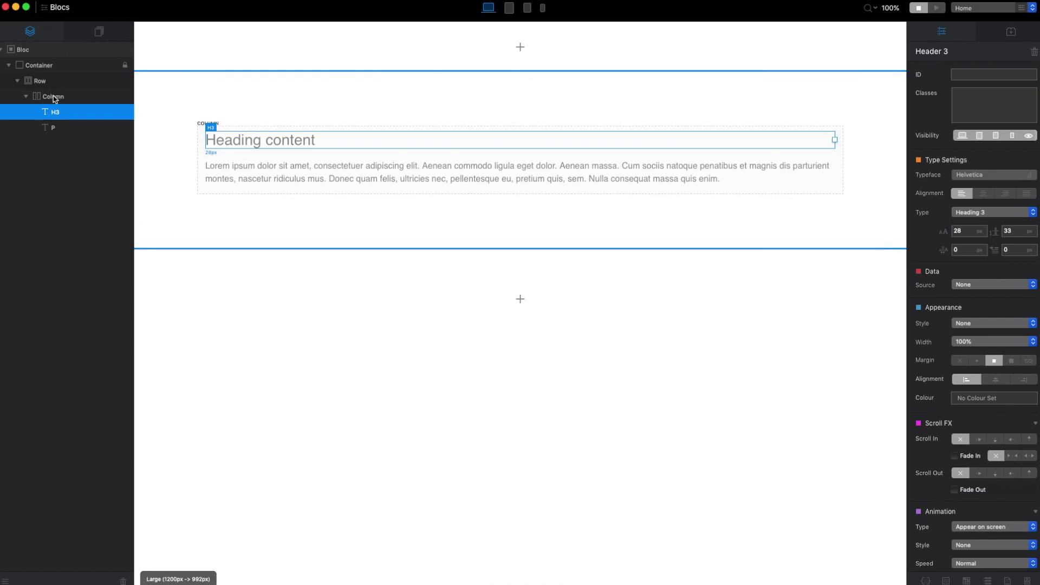
- Select the paragraph, heading, column and row in turn in the layer tree to examine the bloc's structure
left_click(60, 129)
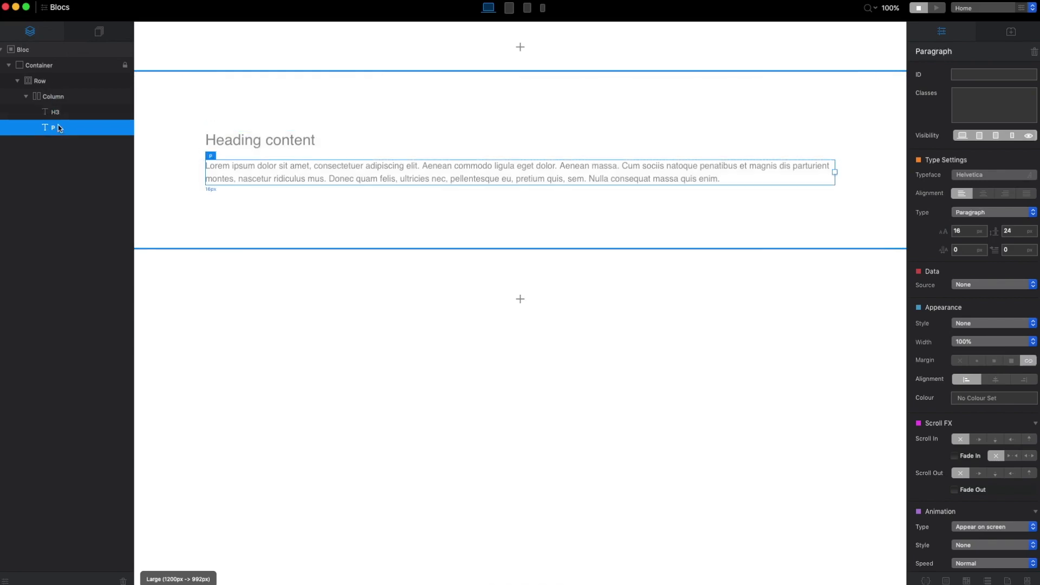
left_click(58, 114)
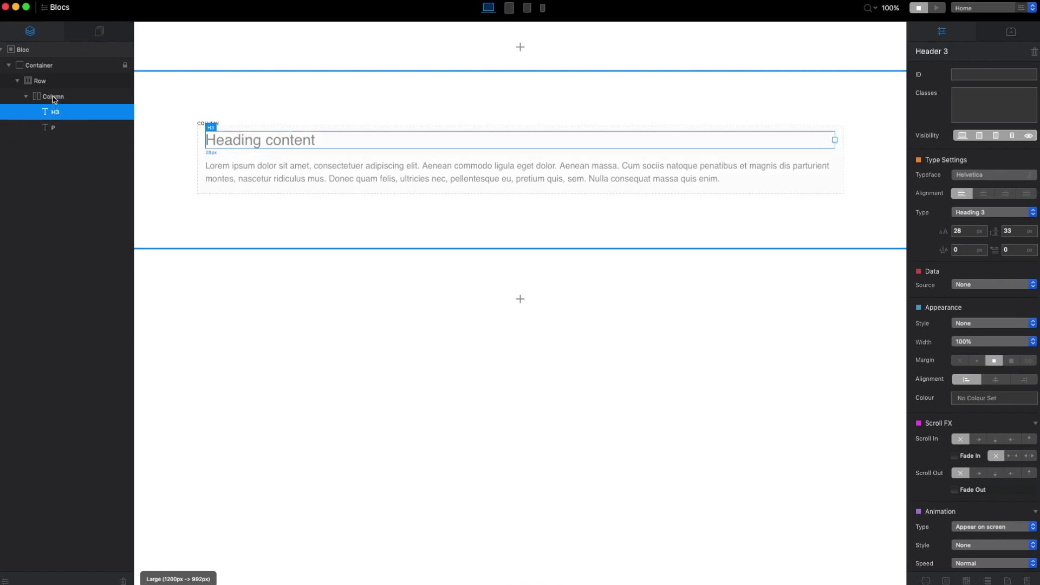
left_click(54, 98)
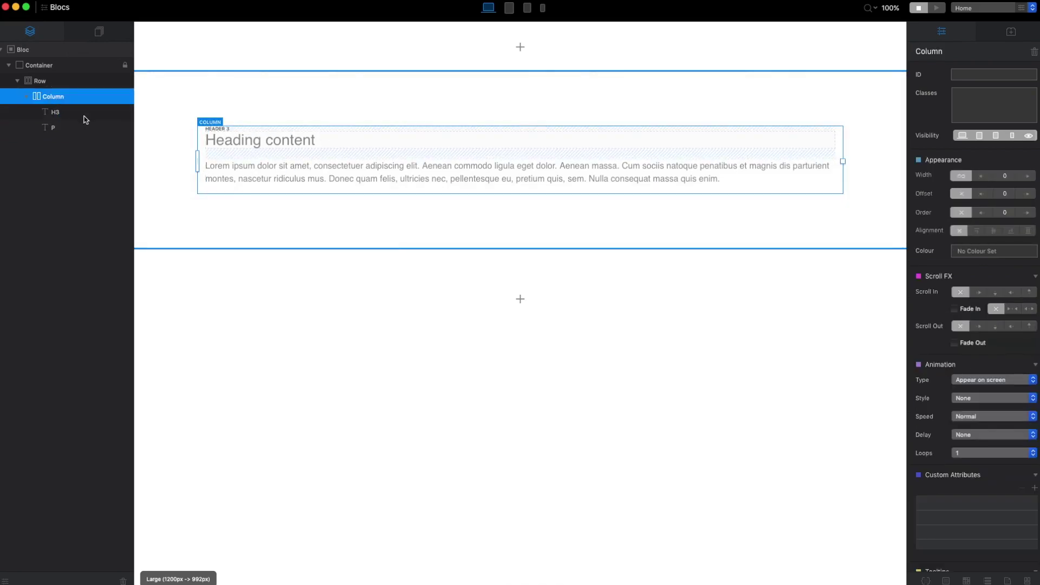
left_click(45, 83)
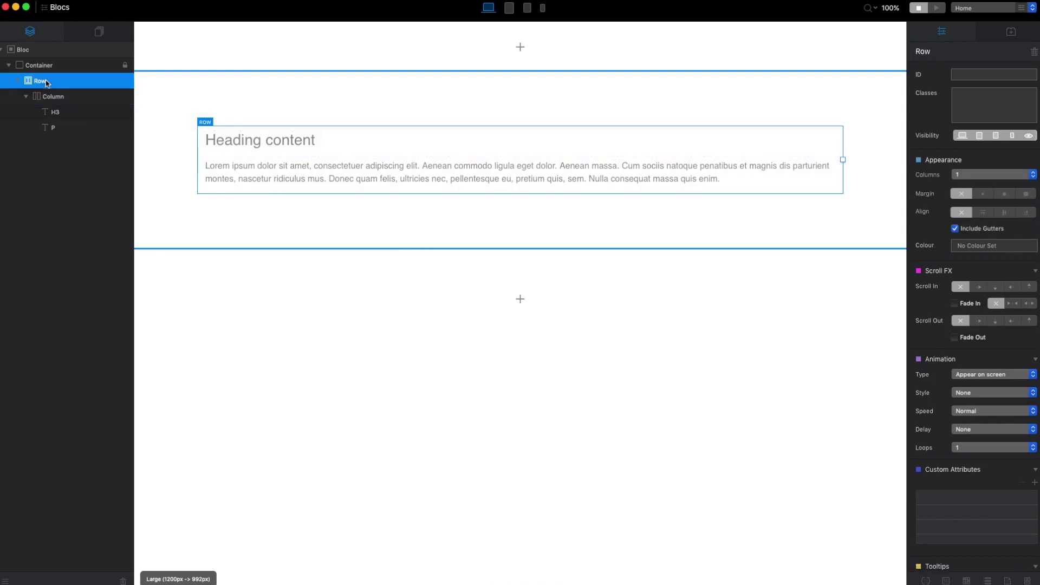
- Set the ID of the whole bloc to "header"
left_click(34, 49)
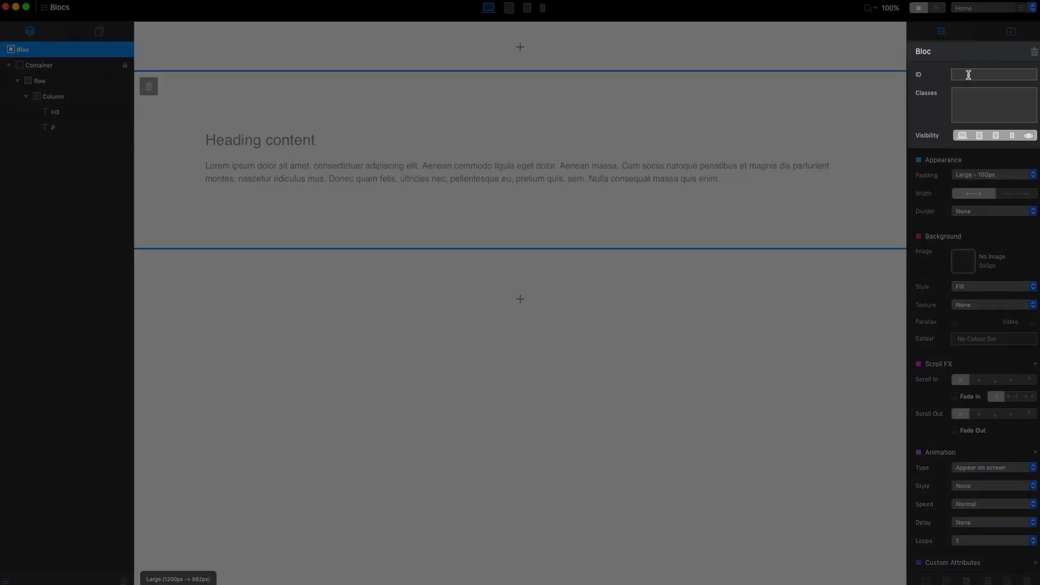
left_click(969, 75)
type("header")
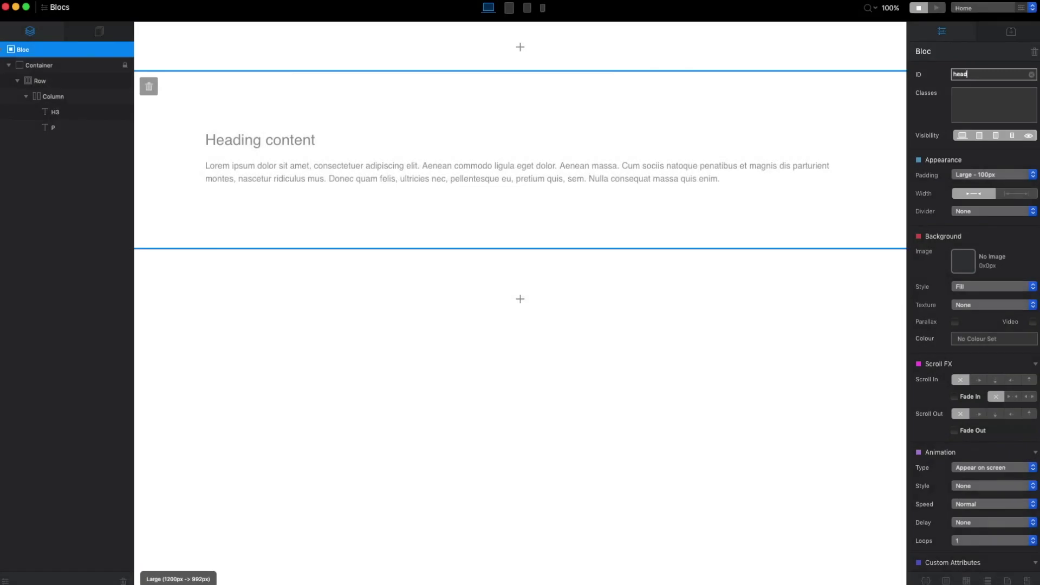
key("Return")
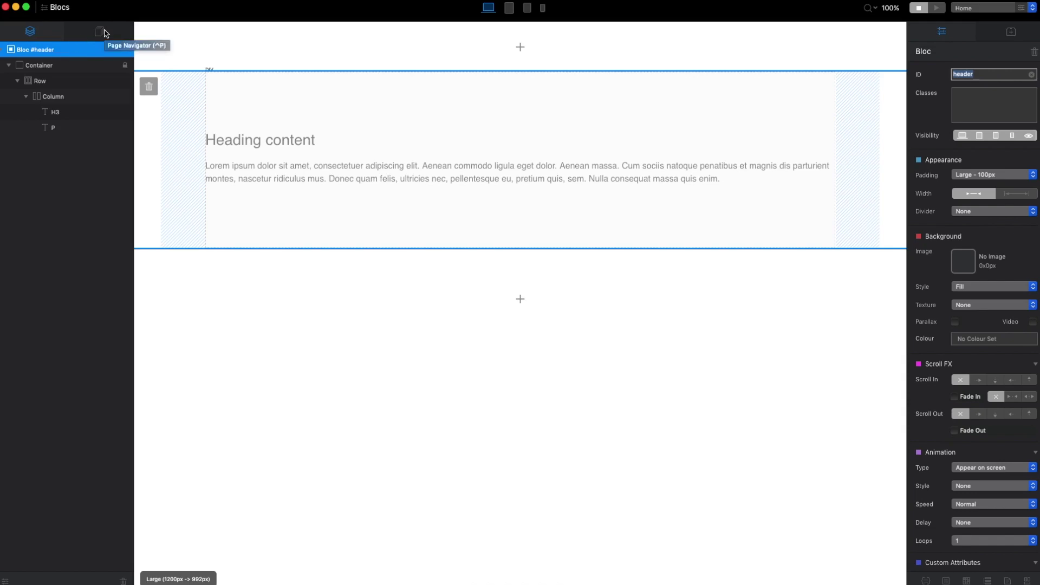
- Examine the page navigator, its new-page form and the Home page's options, and return to the layer tree
left_click(99, 34)
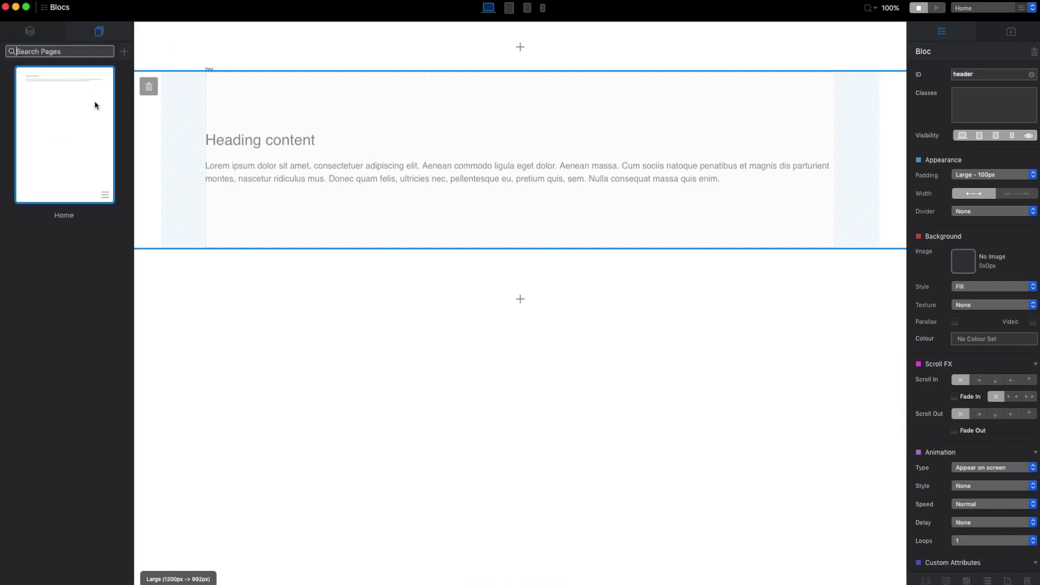
left_click(124, 52)
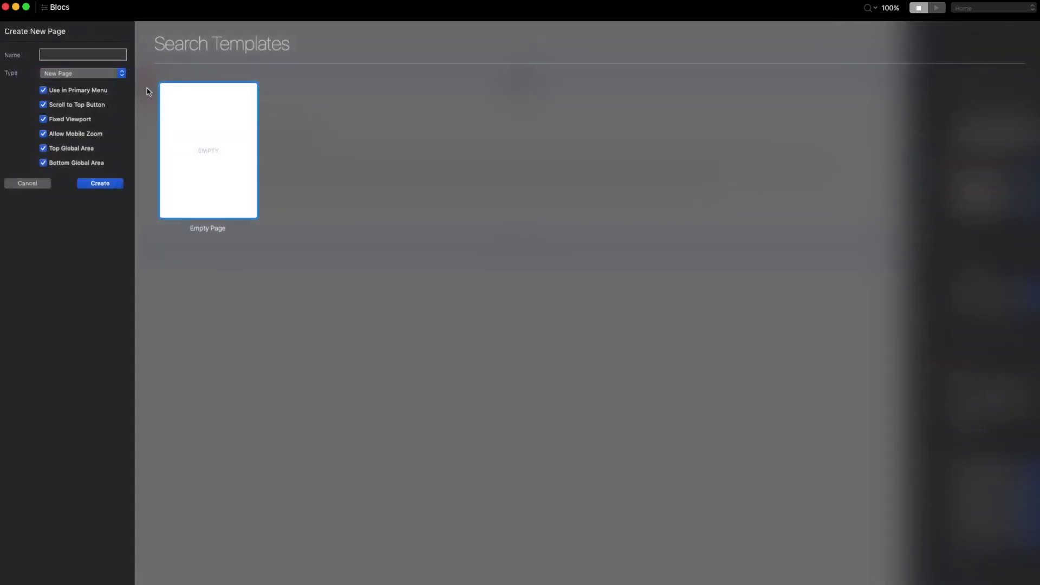
left_click(27, 185)
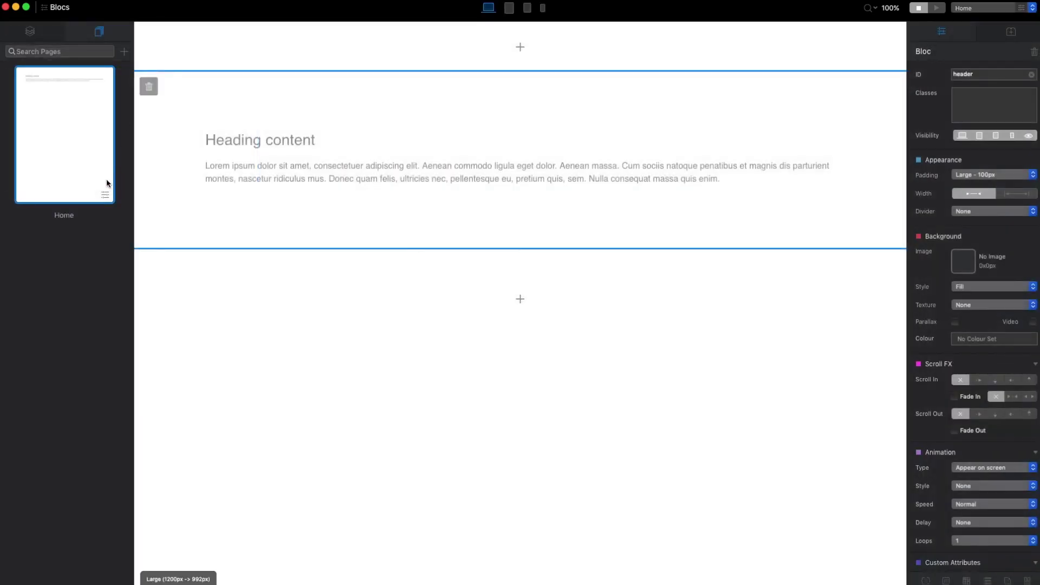
left_click(105, 195)
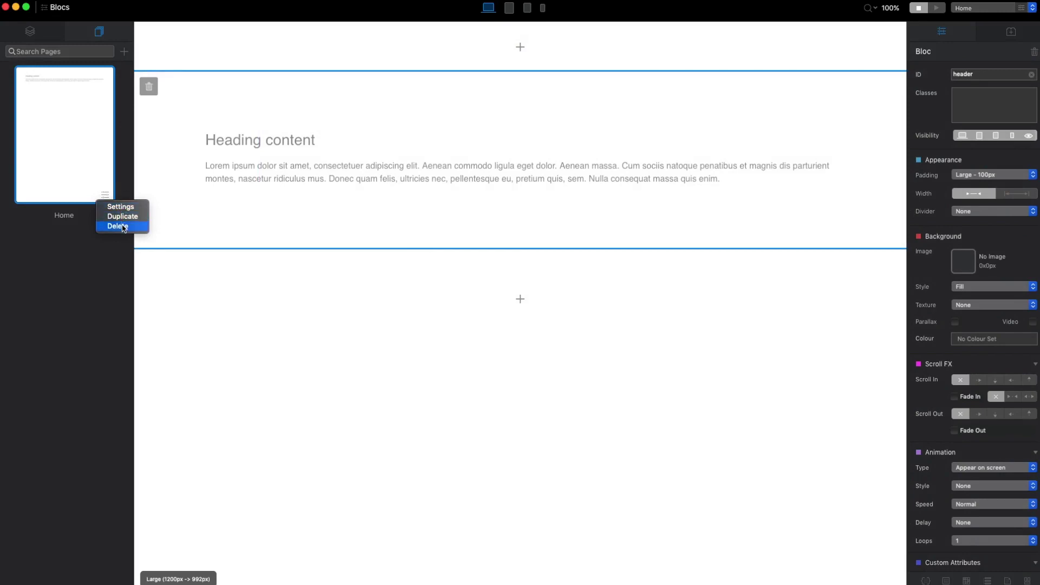
left_click(49, 30)
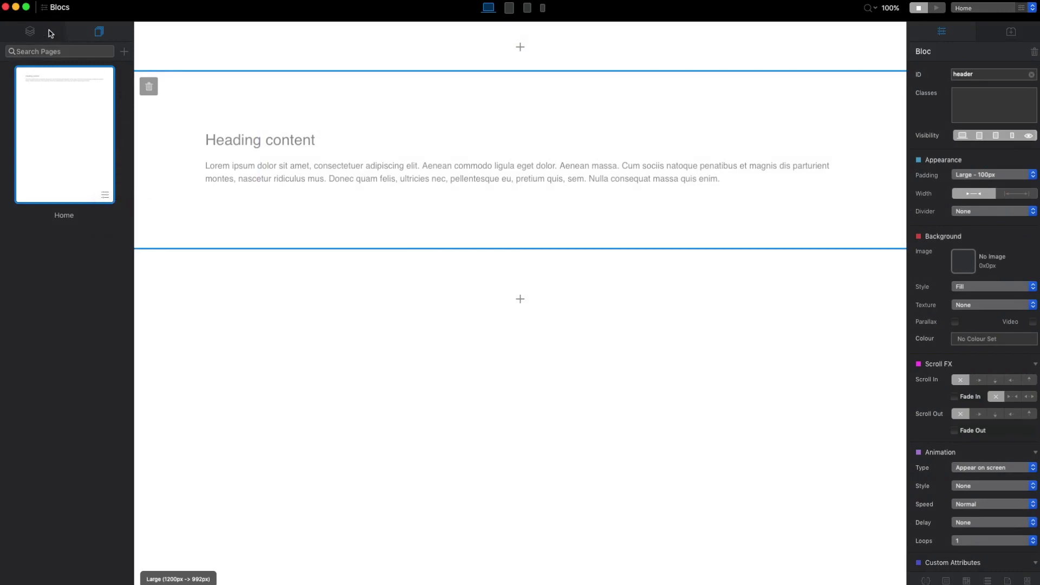
left_click(41, 34)
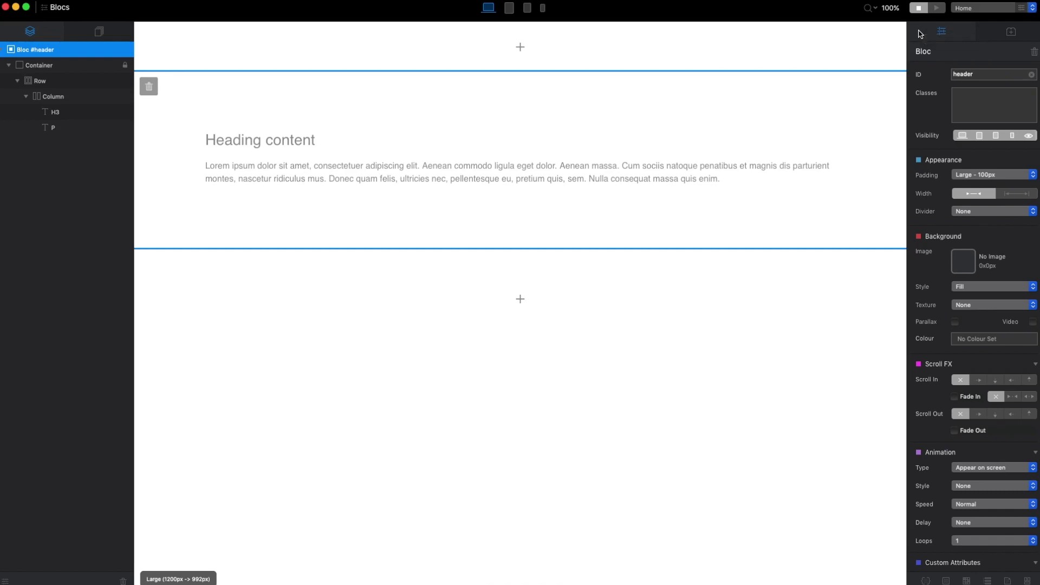
- Examine the heading's settings and the text types available for the paragraph without changing the type
left_click(264, 143)
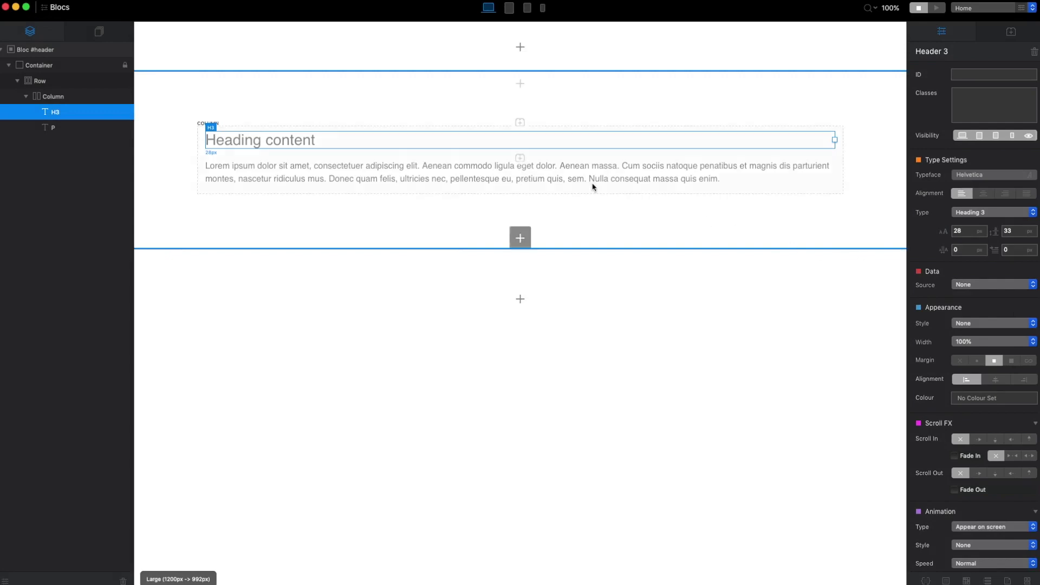
left_click(515, 175)
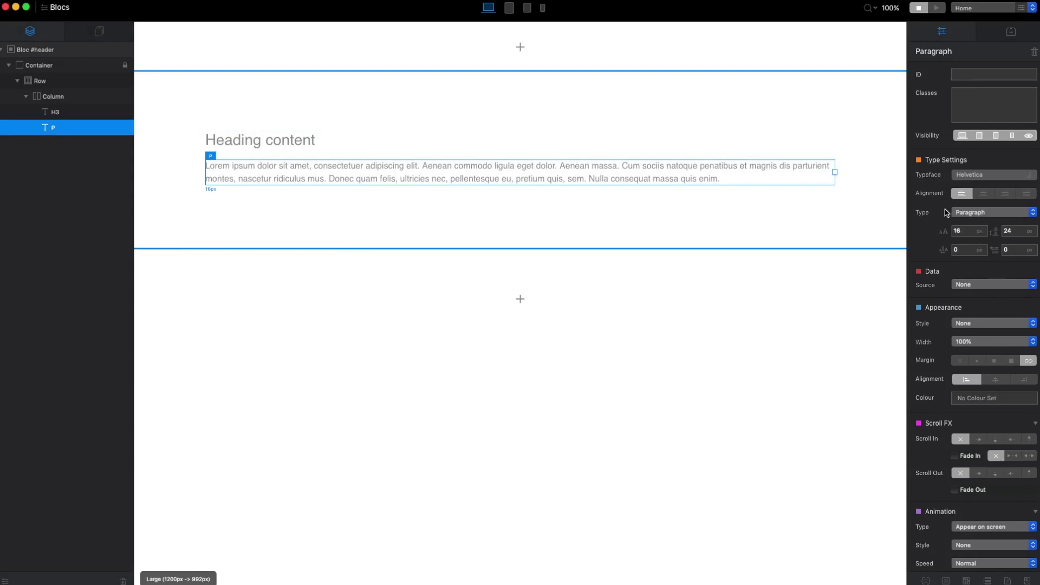
left_click(989, 213)
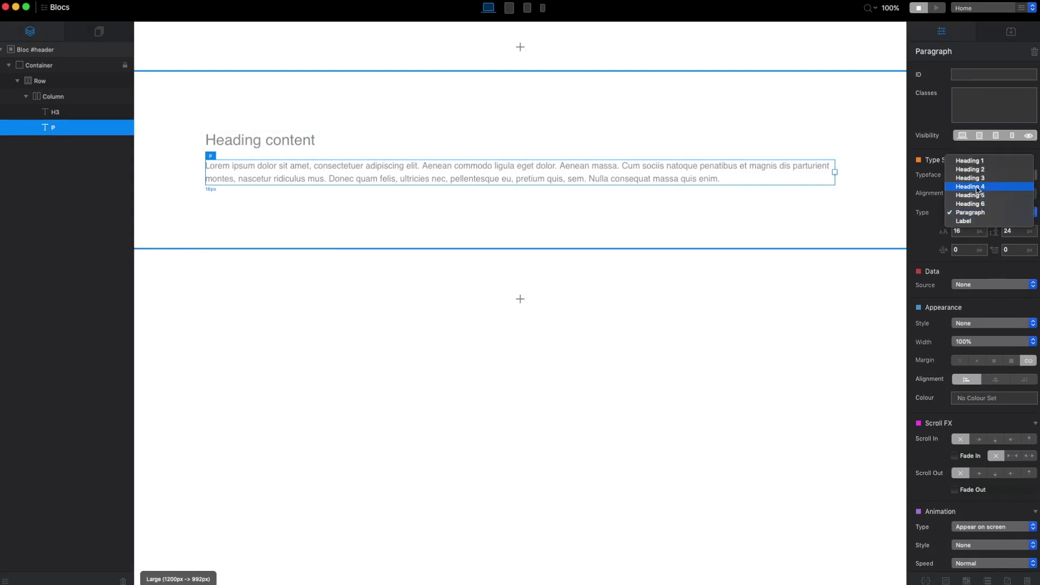
left_click(925, 233)
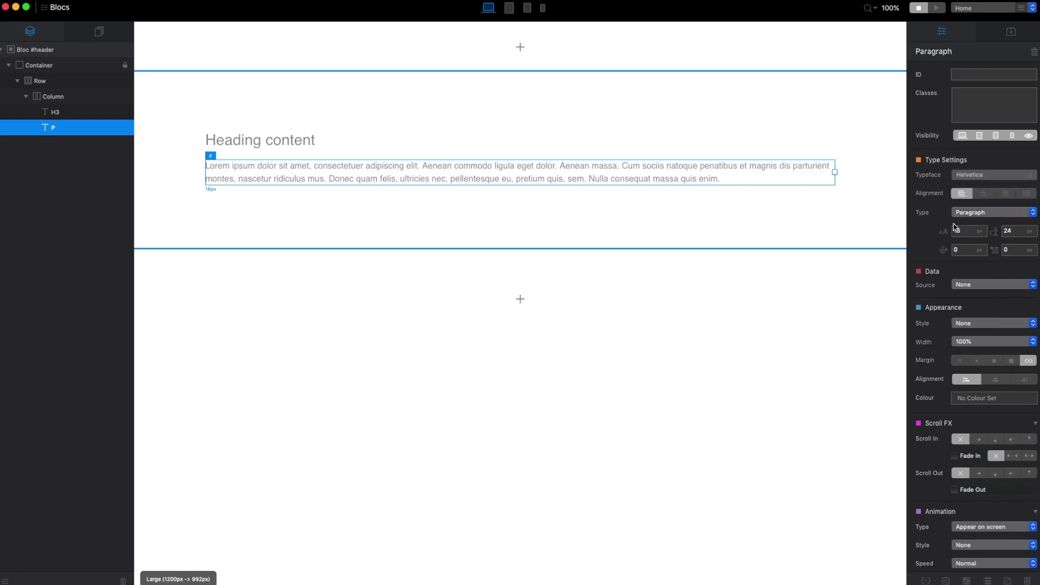
- Try the centre, right and justified text alignments on the paragraph and restore the left alignment
left_click(983, 194)
left_click(1006, 193)
left_click(1027, 194)
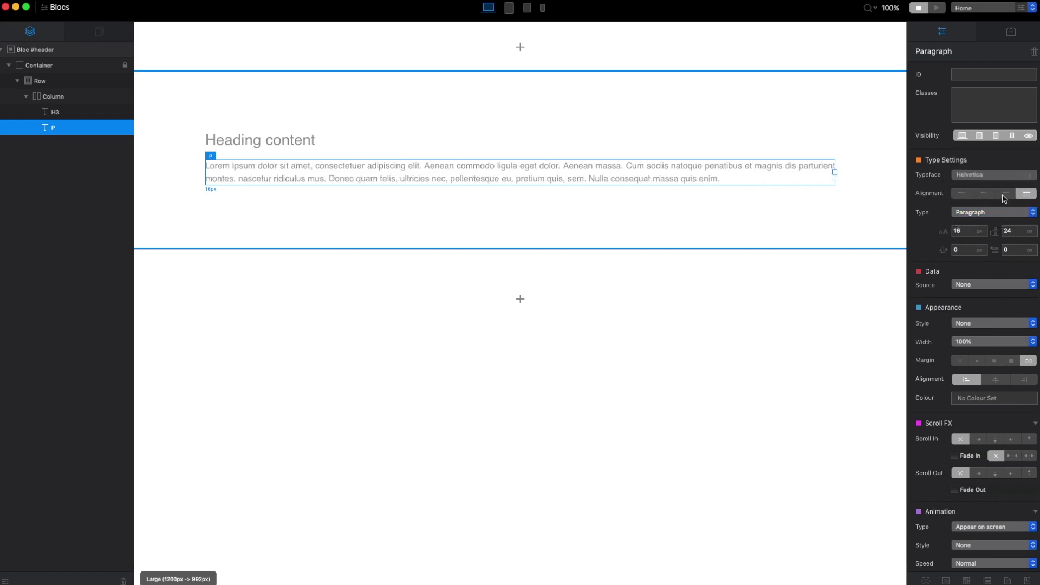
left_click(1005, 193)
left_click(984, 194)
left_click(961, 194)
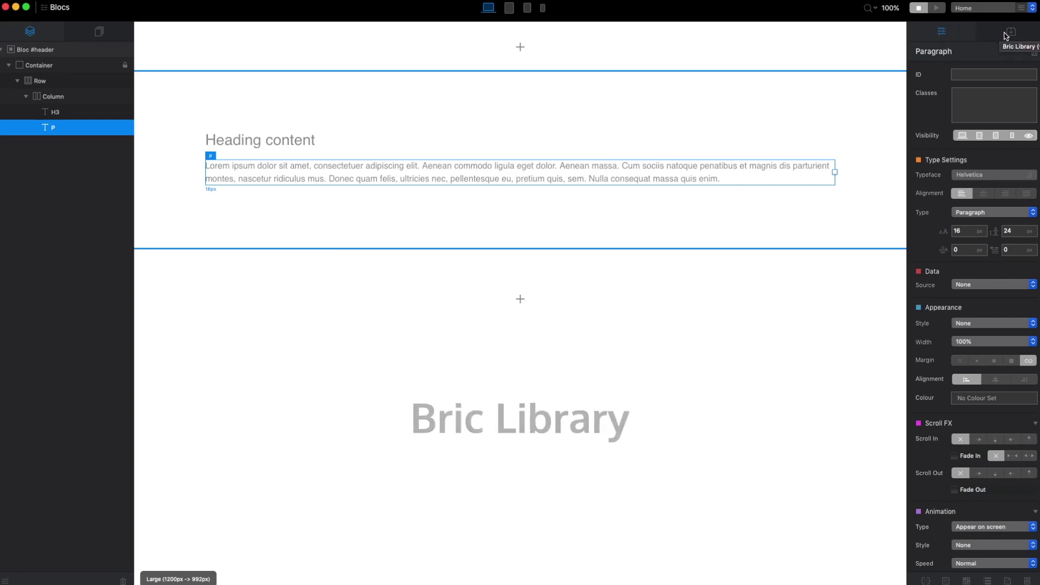
- Browse the Bric Library from the heading brics down to the end of the list
left_click(1010, 32)
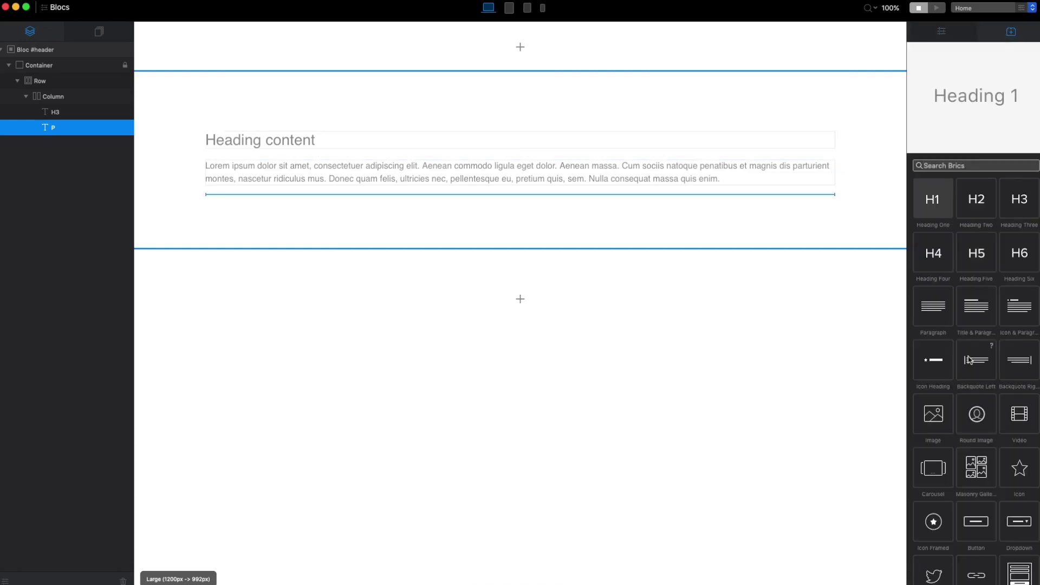
scroll(975, 352, "down", 5)
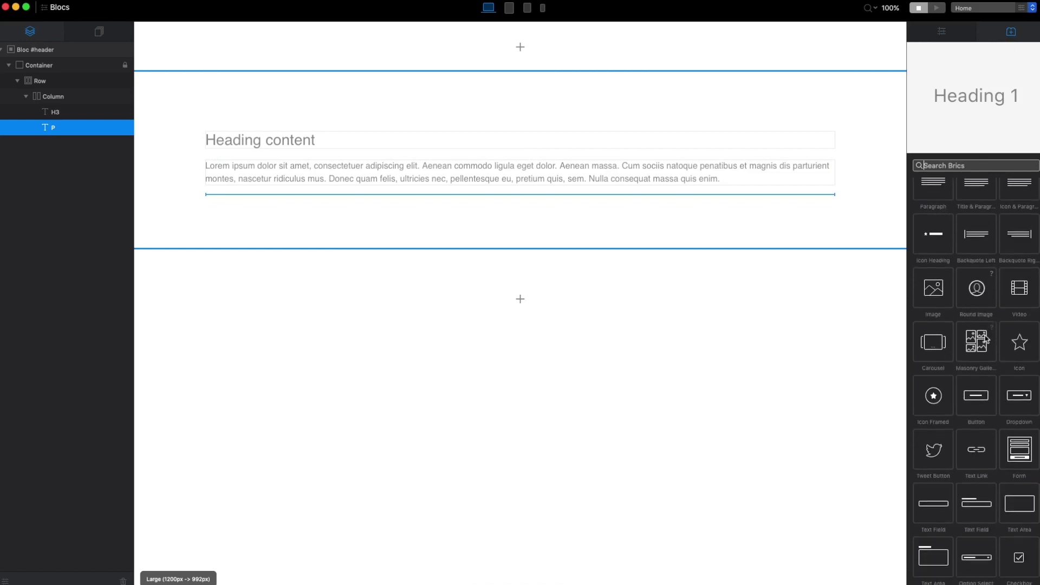
scroll(975, 325, "down", 7)
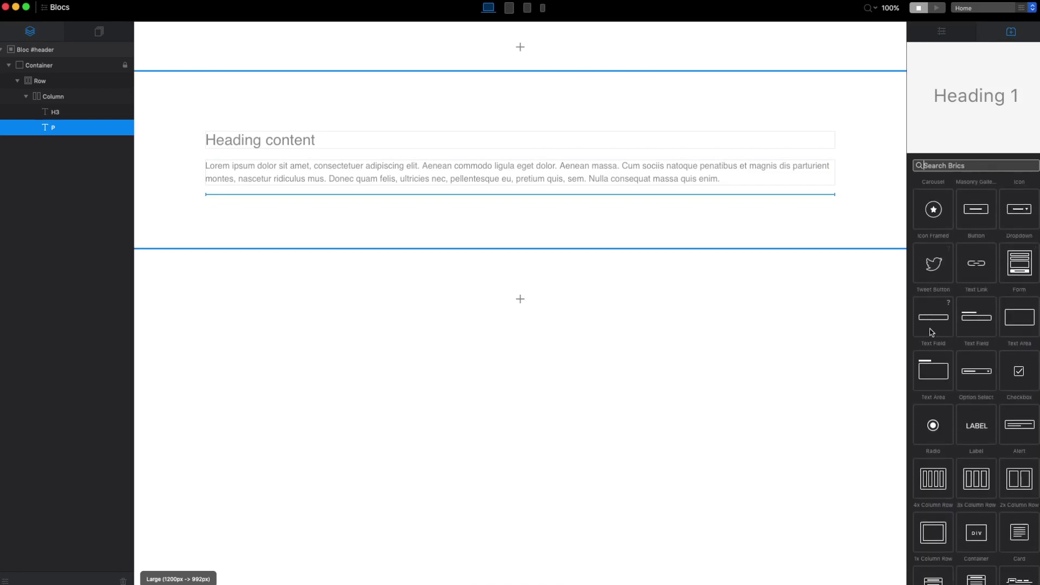
scroll(1000, 474, "down", 6)
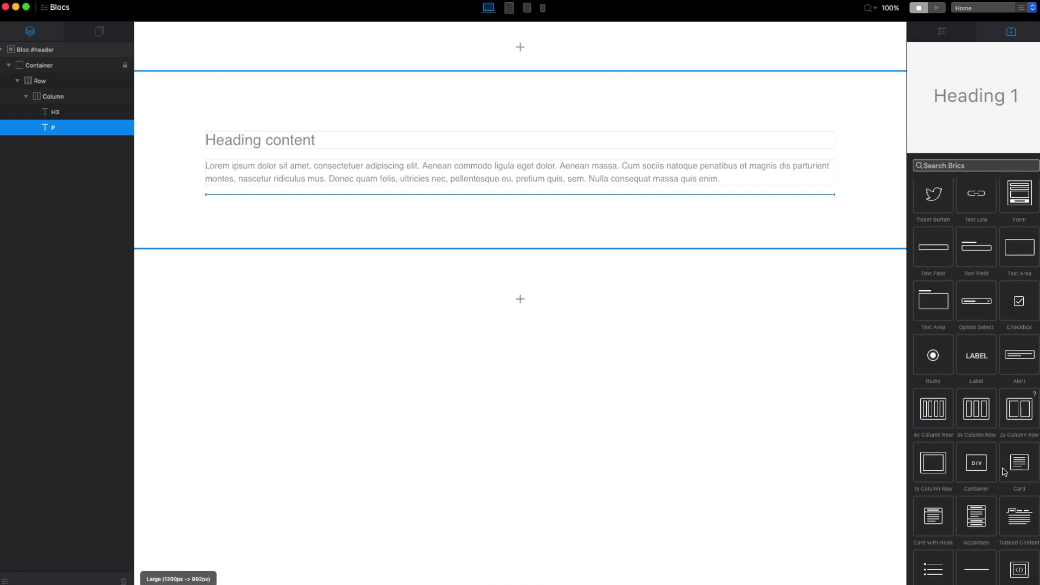
scroll(991, 363, "down", 5)
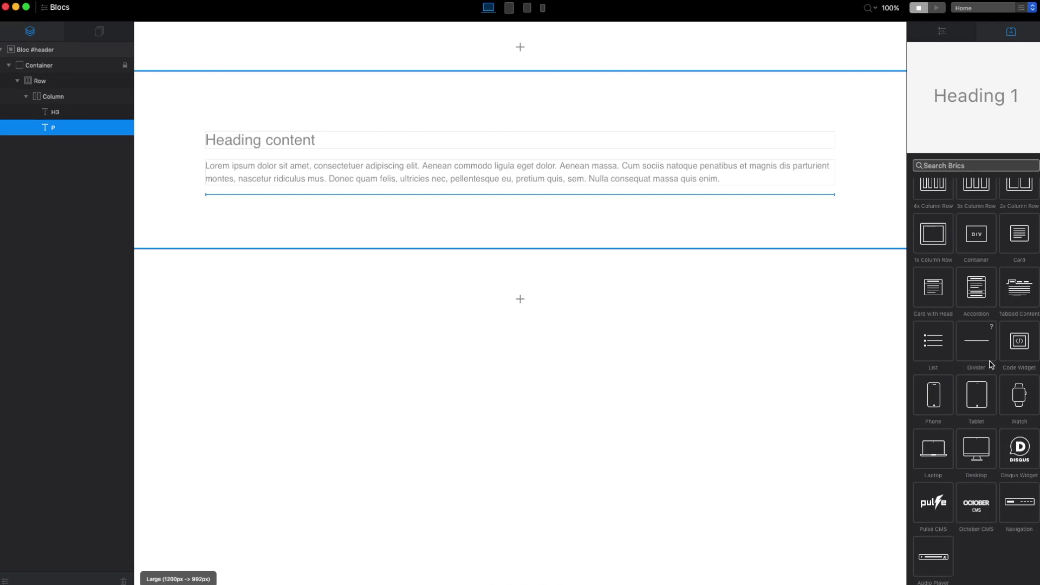
- Return to the start of the Bric Library and bring back the paragraph's settings
scroll(991, 364, "up", 5)
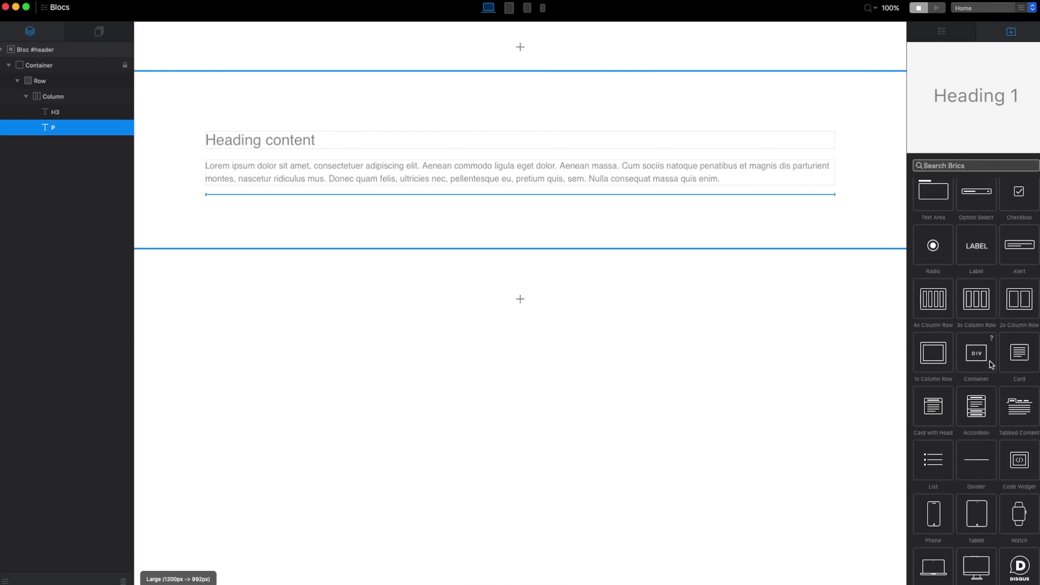
scroll(992, 364, "up", 10)
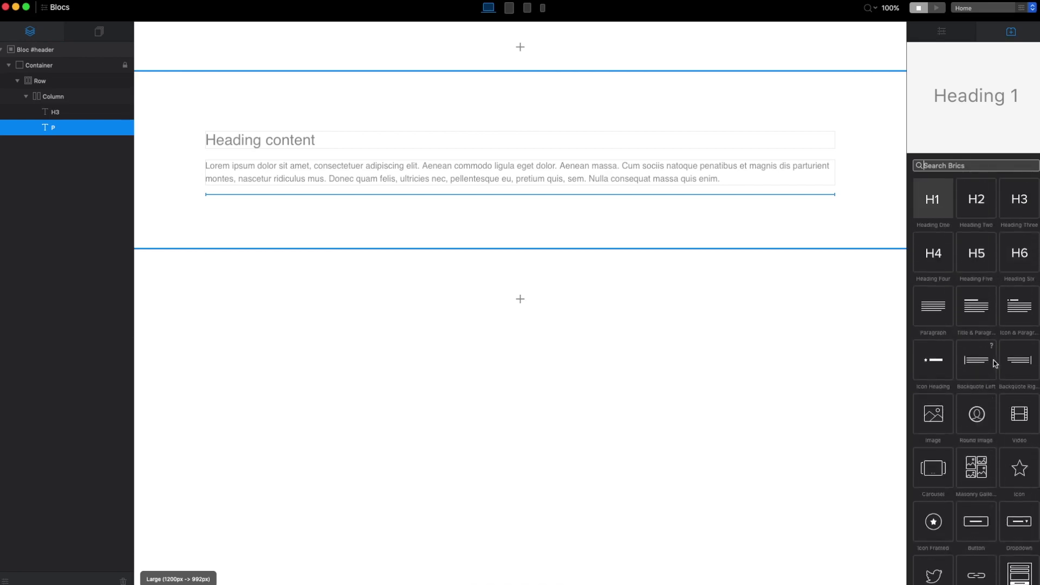
left_click(943, 32)
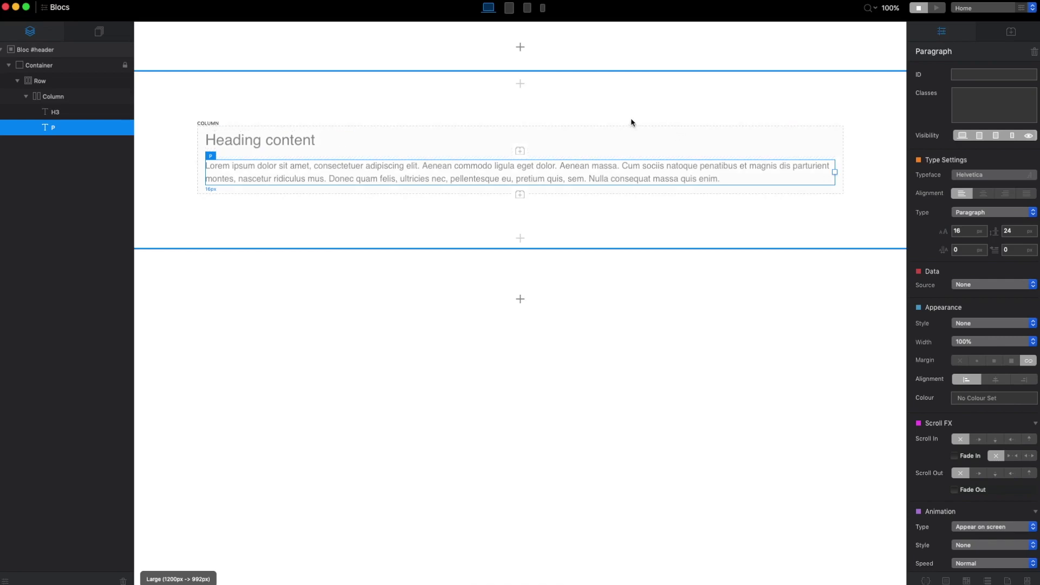
- Examine the general project settings, including web address, home page, background and favicon, and close them
left_click(520, 86)
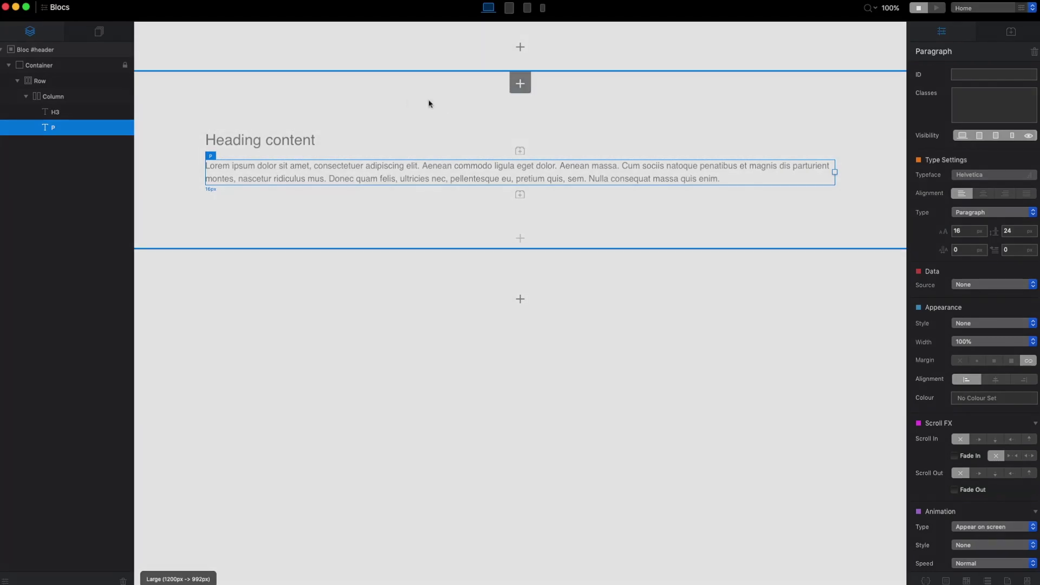
left_click(45, 7)
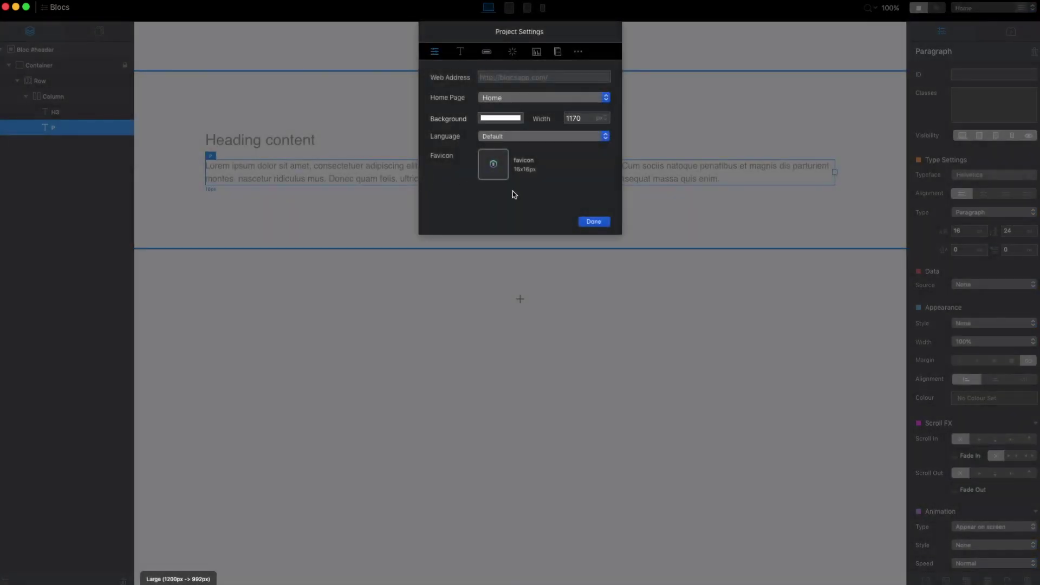
left_click(599, 222)
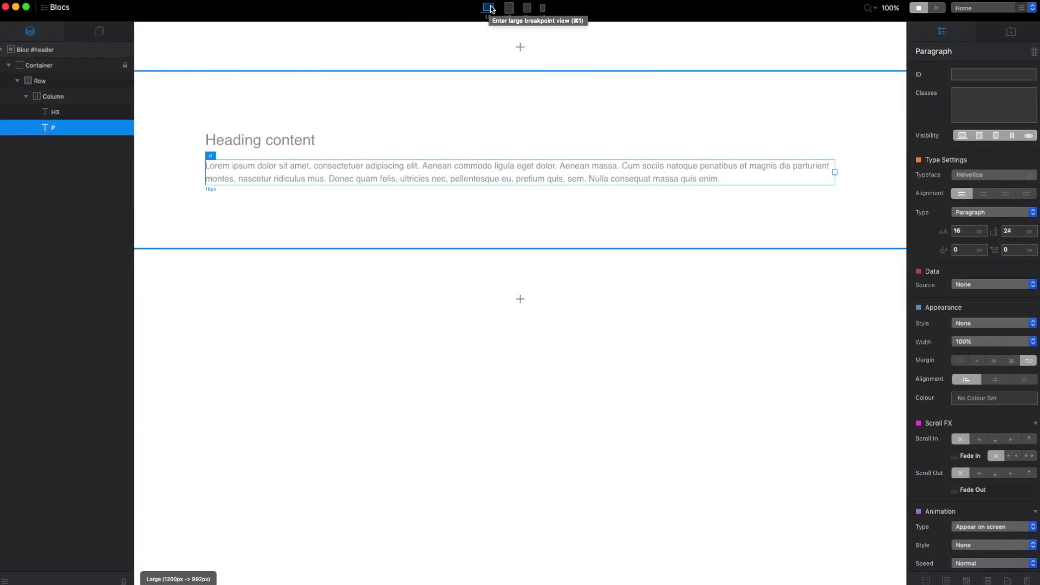
- View the page at the medium, small and extra small breakpoints and return to the large breakpoint
left_click(511, 10)
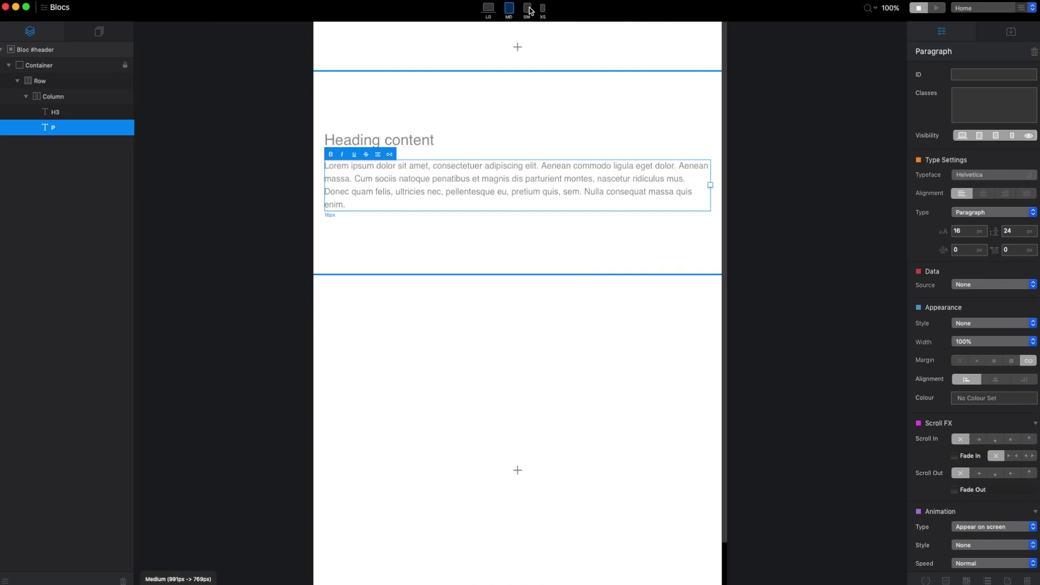
left_click(527, 8)
left_click(544, 9)
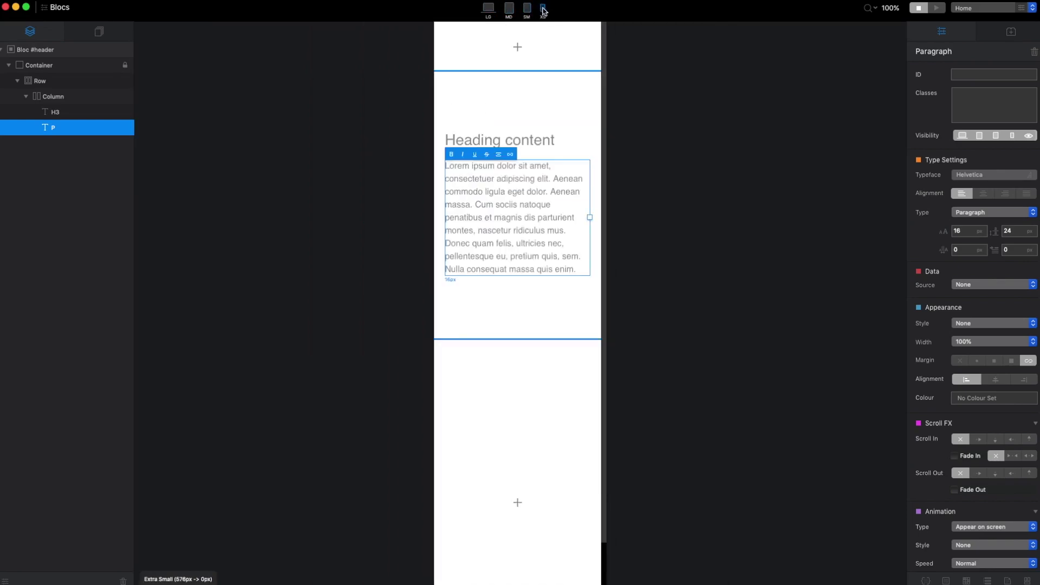
left_click(528, 9)
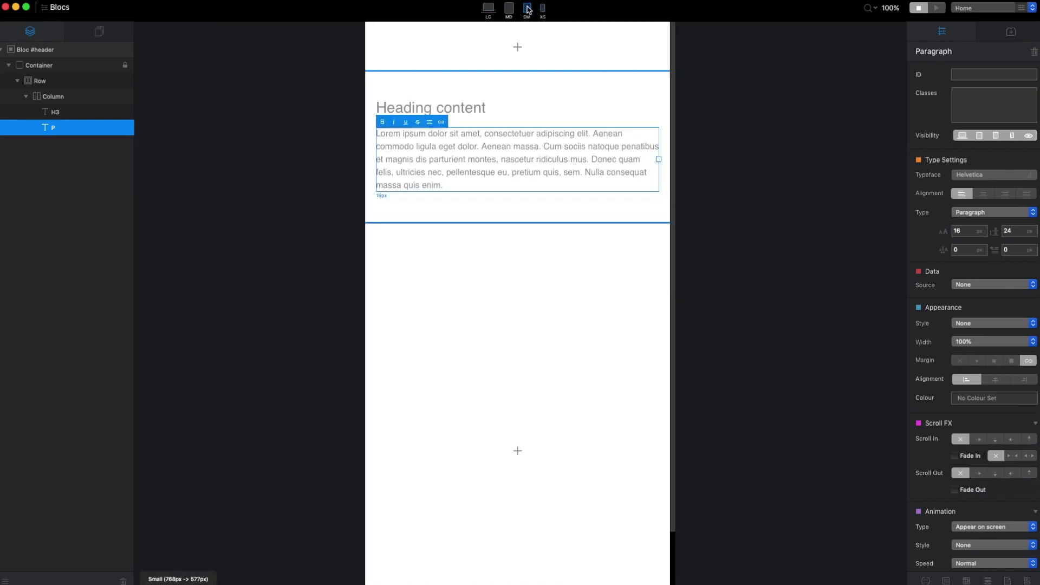
left_click(510, 8)
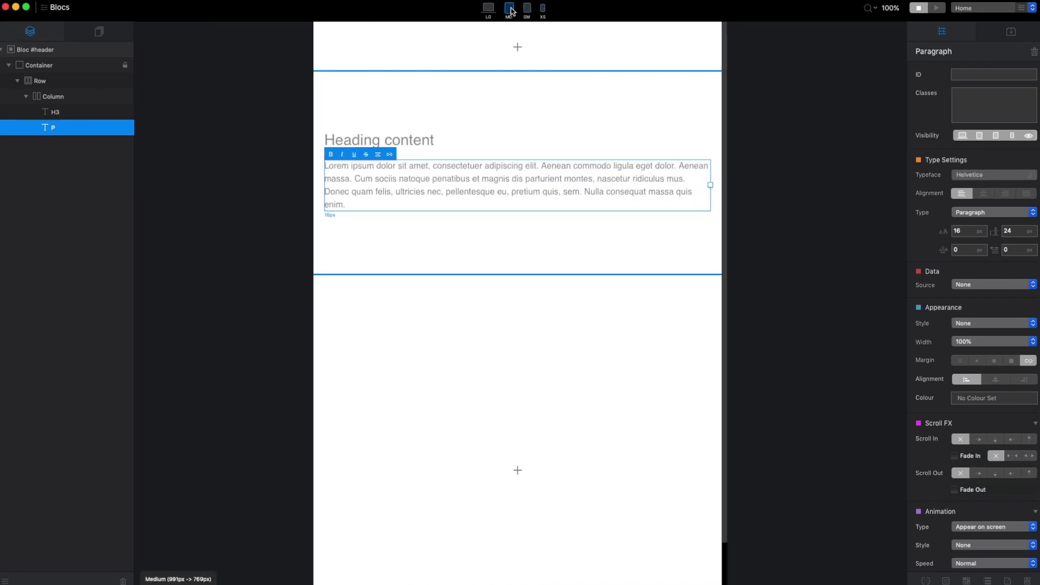
left_click(489, 8)
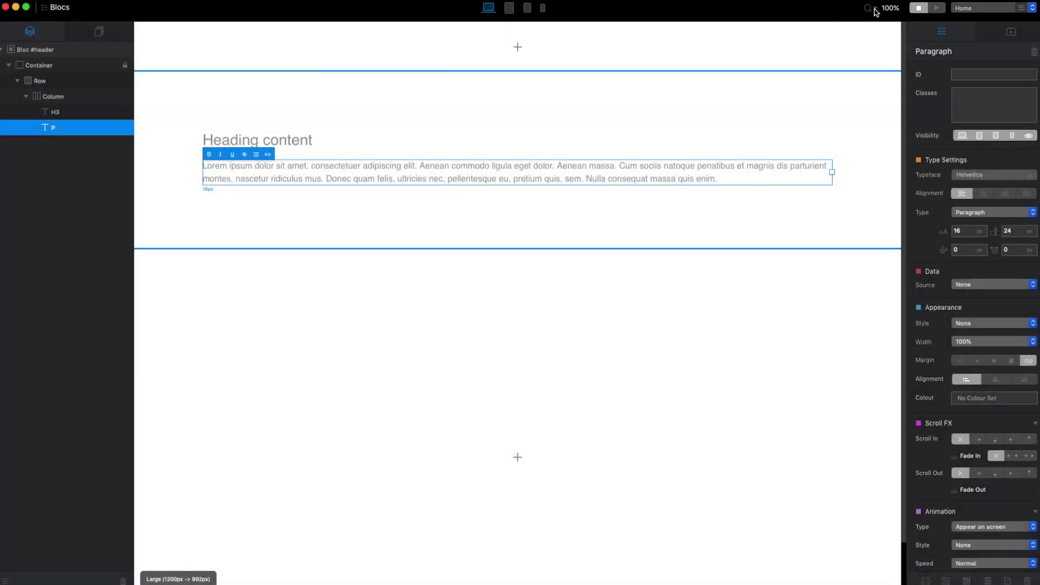
- Check the available canvas zoom levels without choosing one, and switch the page to preview mode
left_click(875, 8)
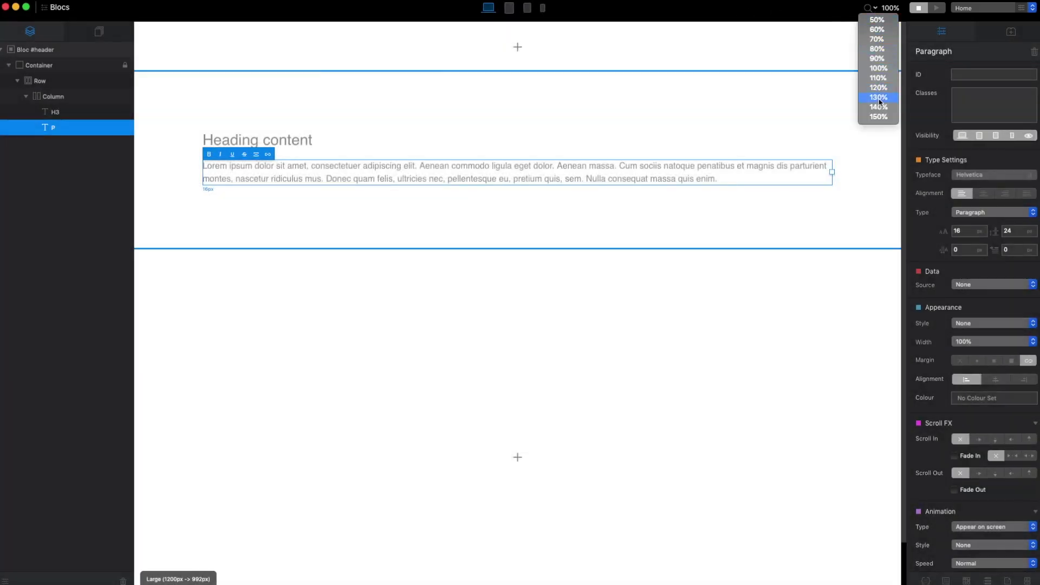
left_click(878, 4)
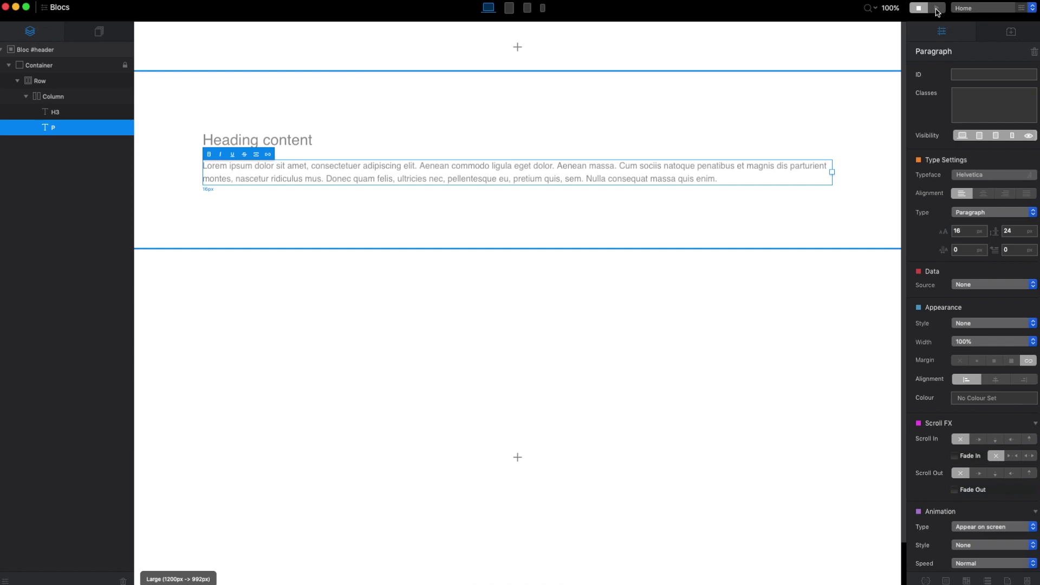
left_click(938, 11)
left_click(939, 10)
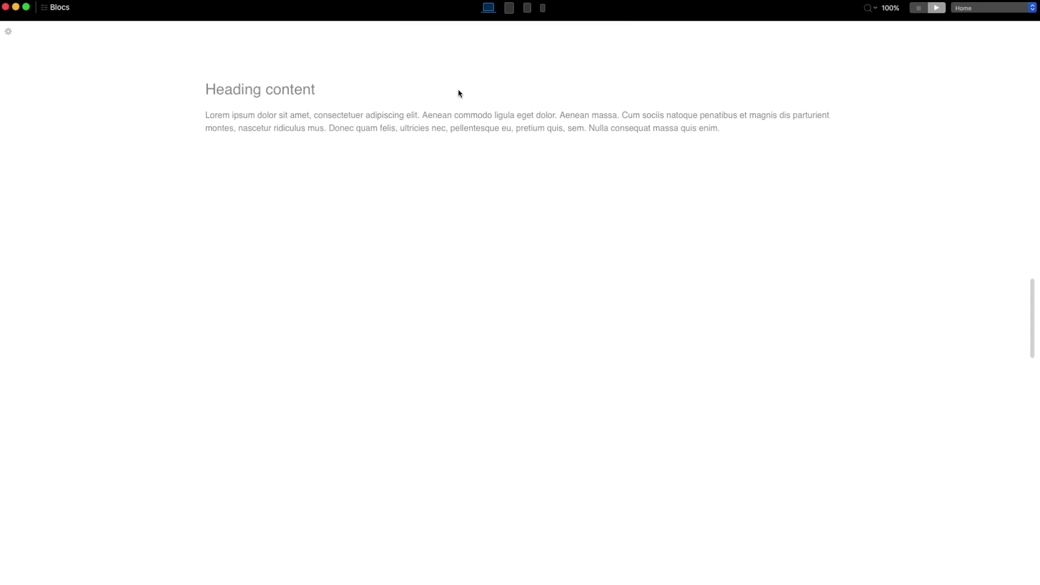
- Inspect the previewed page's elements, network and debugger views in the Web Inspector, and close it
left_click(8, 31)
left_click(149, 98)
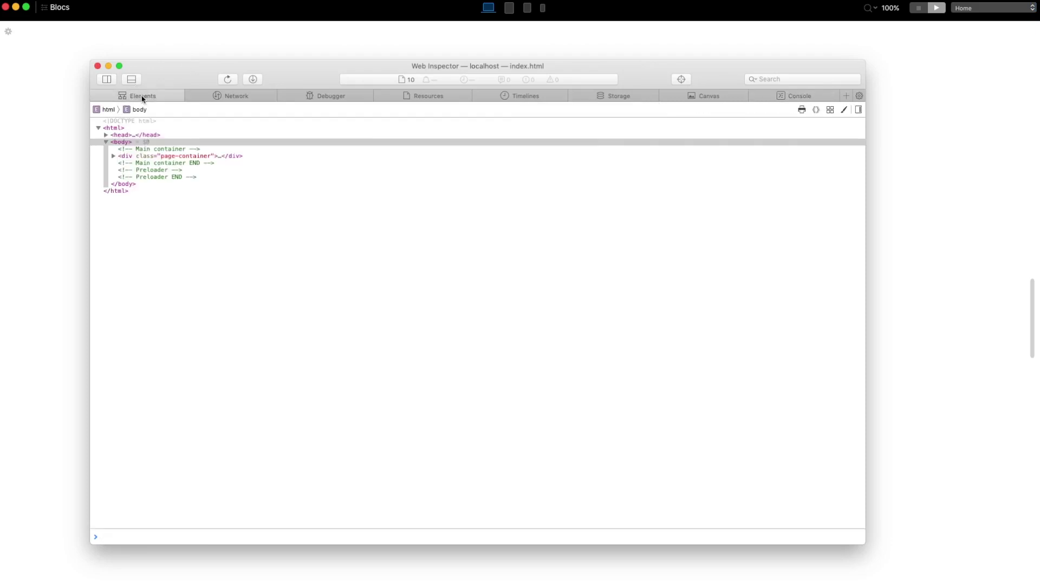
left_click(233, 96)
left_click(309, 96)
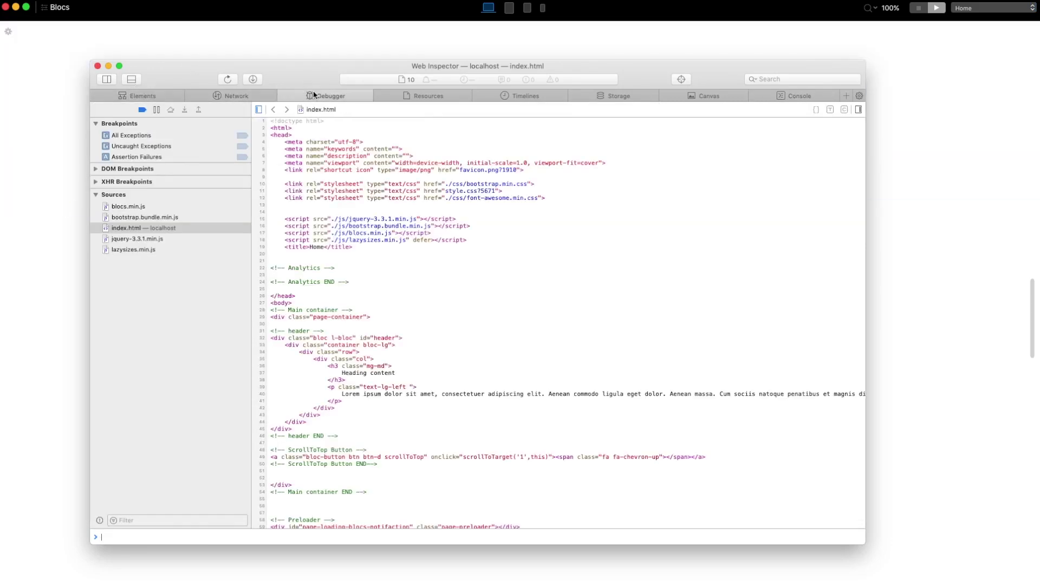
left_click(96, 66)
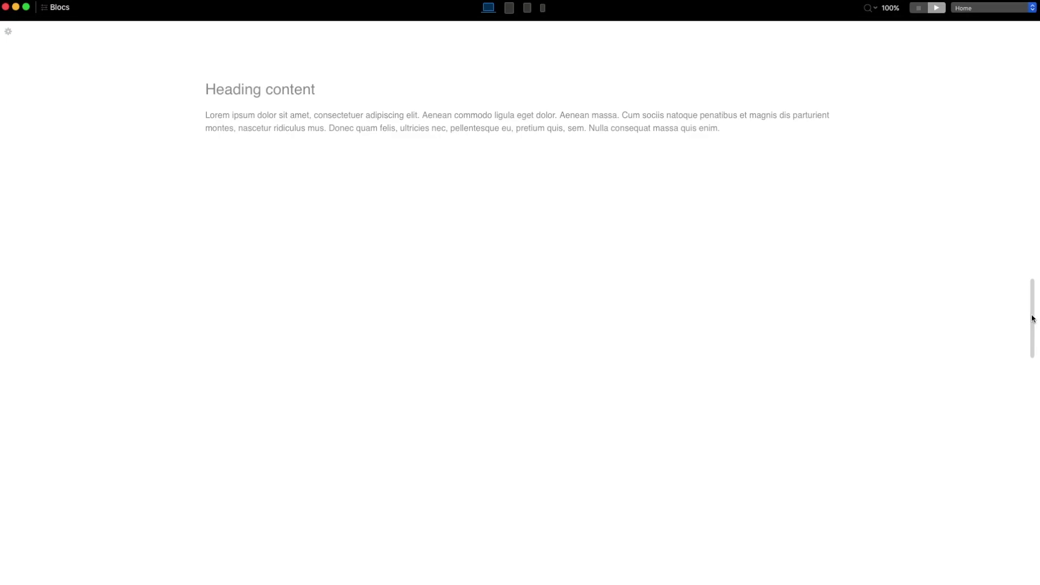
- Try resizing the preview, view it at the medium, small and extra small breakpoints, and return to large
mouse_move(1033, 318)
left_mouse_down()
mouse_move(771, 318)
mouse_move(546, 339)
mouse_move(1031, 307)
left_mouse_up()
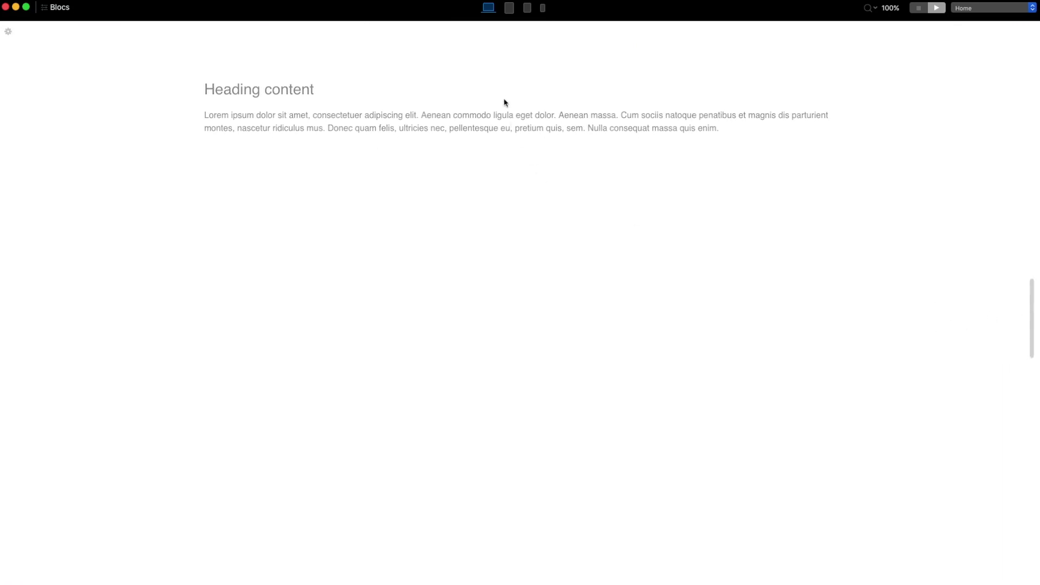
left_click(509, 10)
left_click(527, 9)
left_click(543, 9)
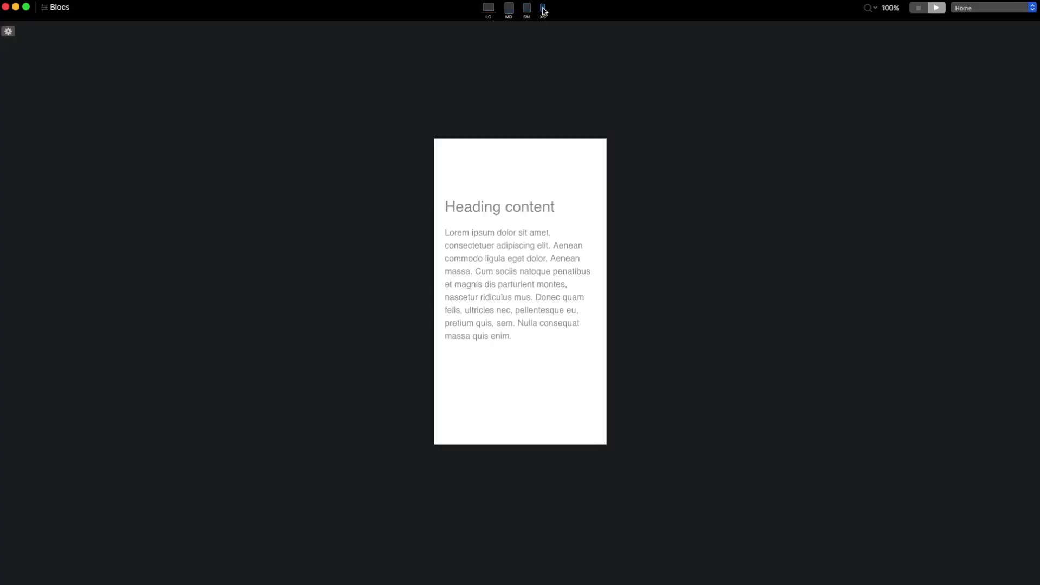
left_click(527, 9)
left_click(509, 8)
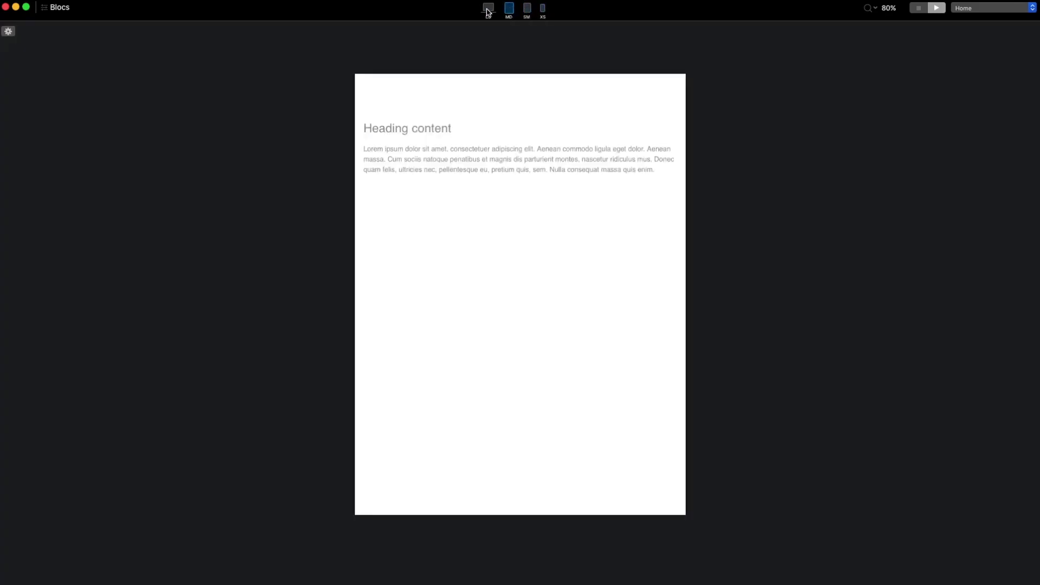
left_click(488, 10)
- Leave the preview, examine the Home page's settings, and close them
left_click(919, 8)
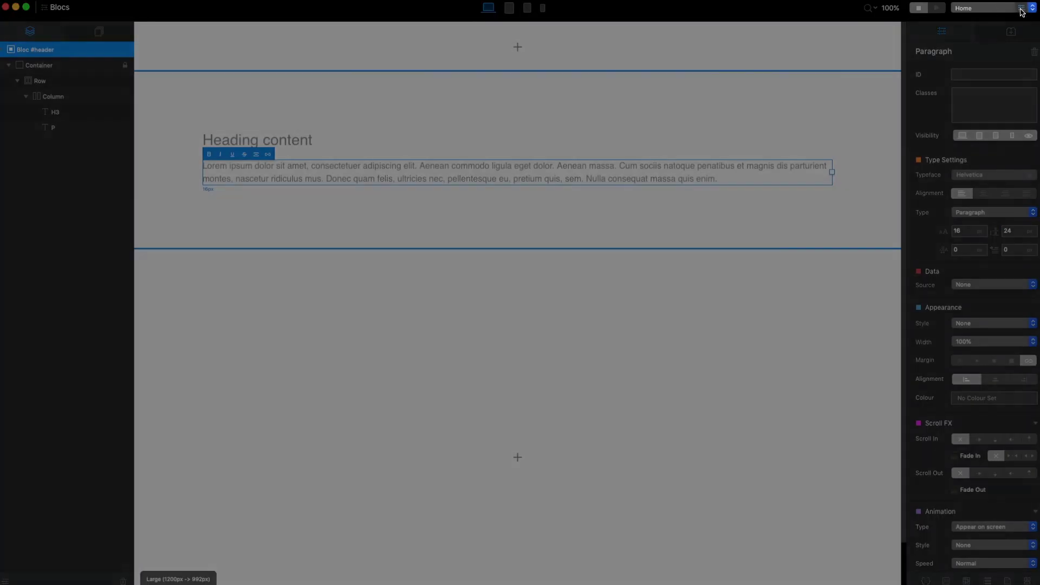
left_click(1022, 9)
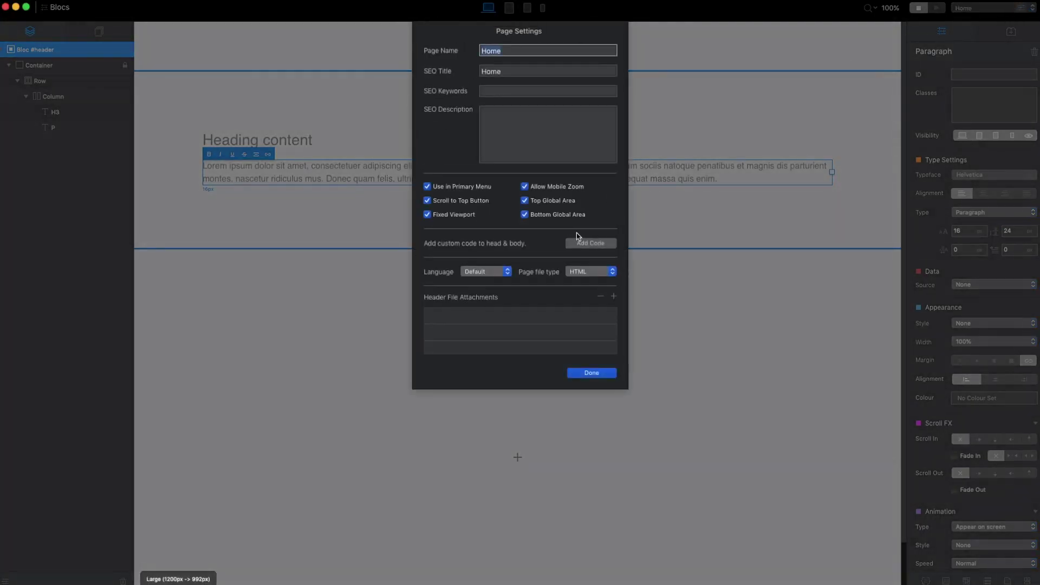
left_click(589, 374)
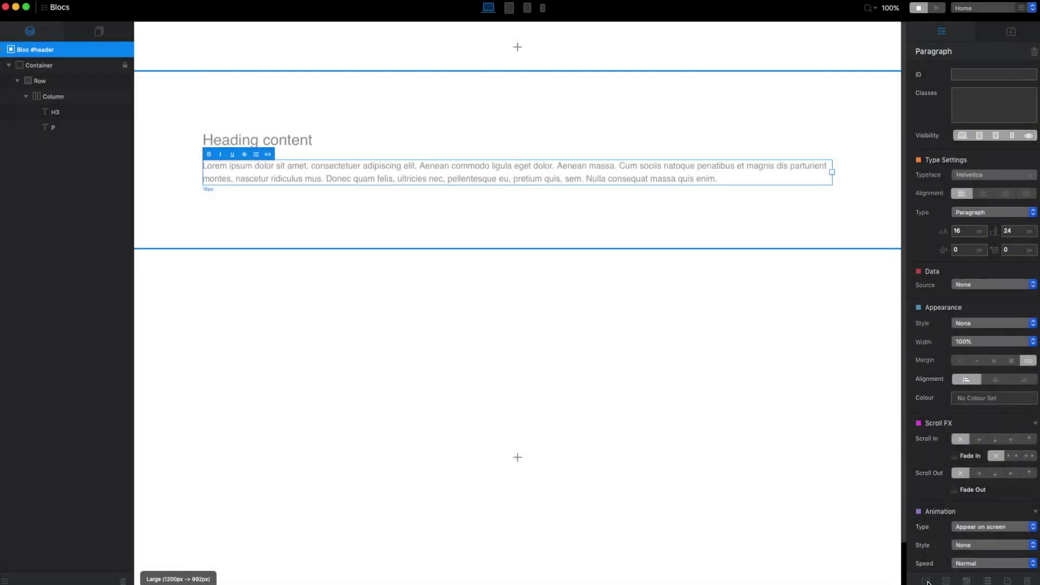
- Examine the project's classes in the Class Manager and close it
left_click(926, 581)
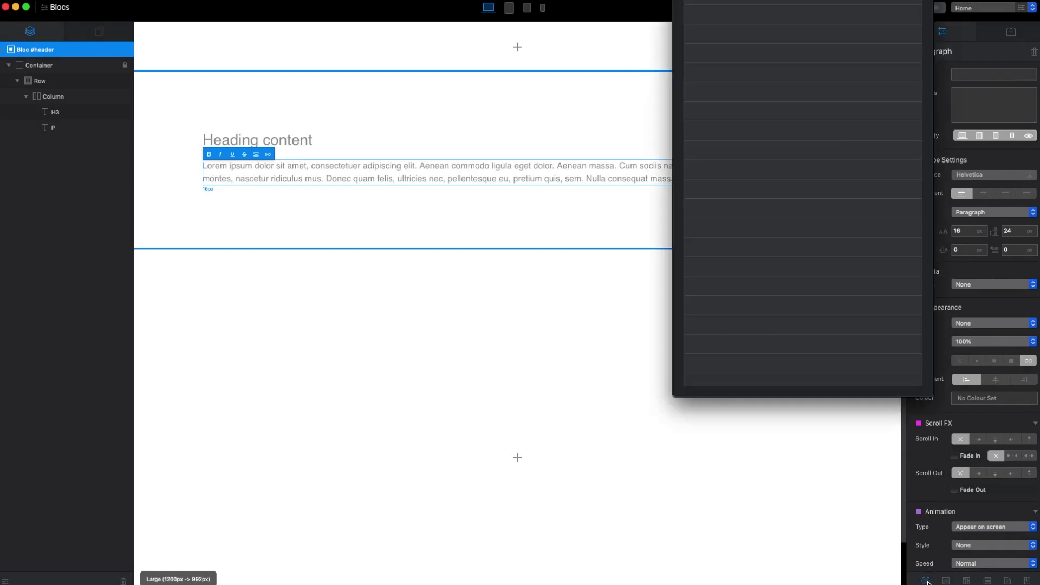
left_click_drag(859, 0, 812, 69)
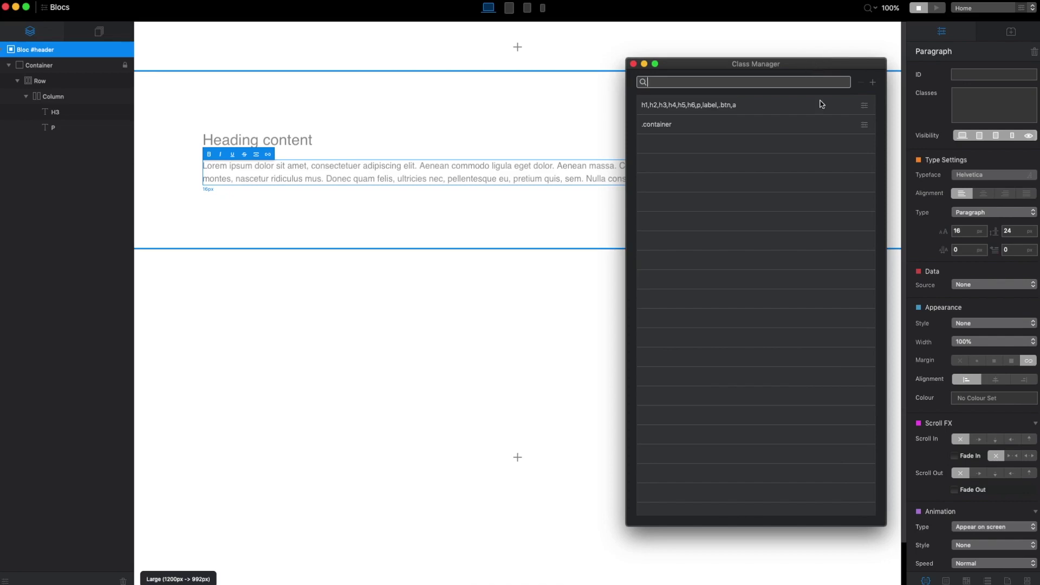
key("super+w")
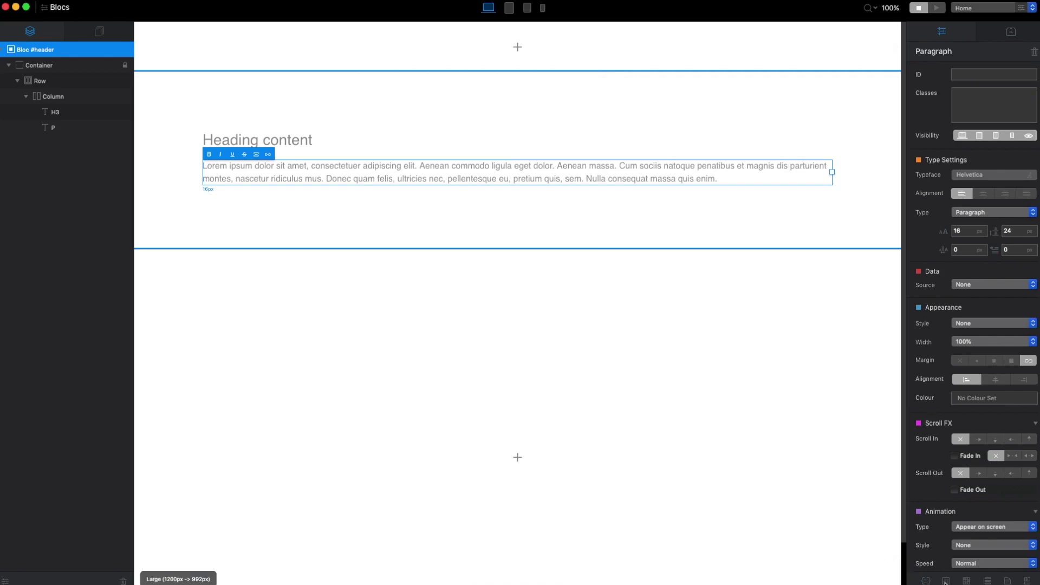
- Examine the Asset Manager and its options for adding local and hosted assets, and close it
left_click(946, 581)
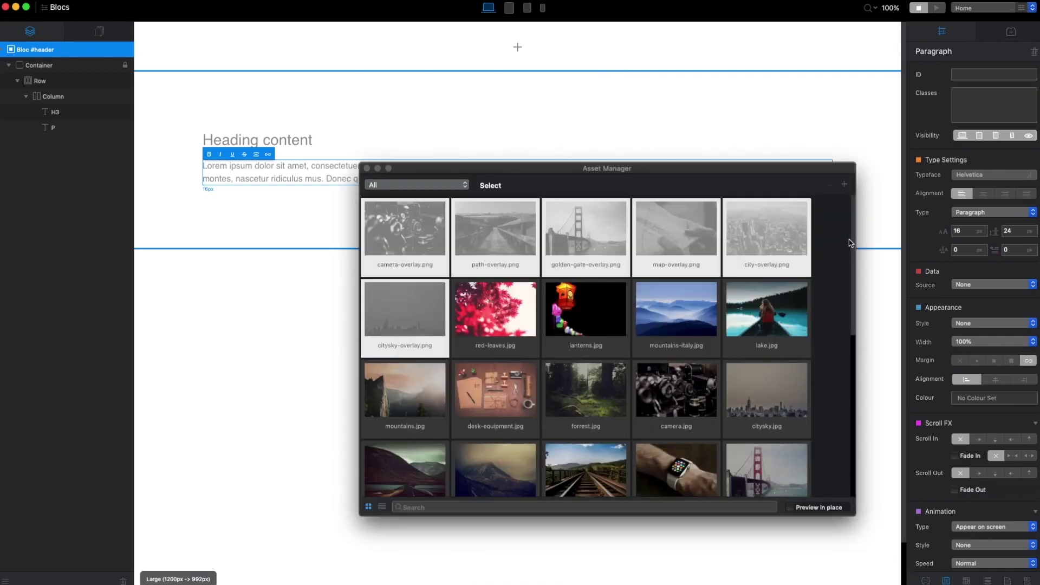
mouse_move(849, 243)
left_mouse_down()
mouse_move(864, 378)
mouse_move(858, 238)
left_mouse_up()
left_click(846, 187)
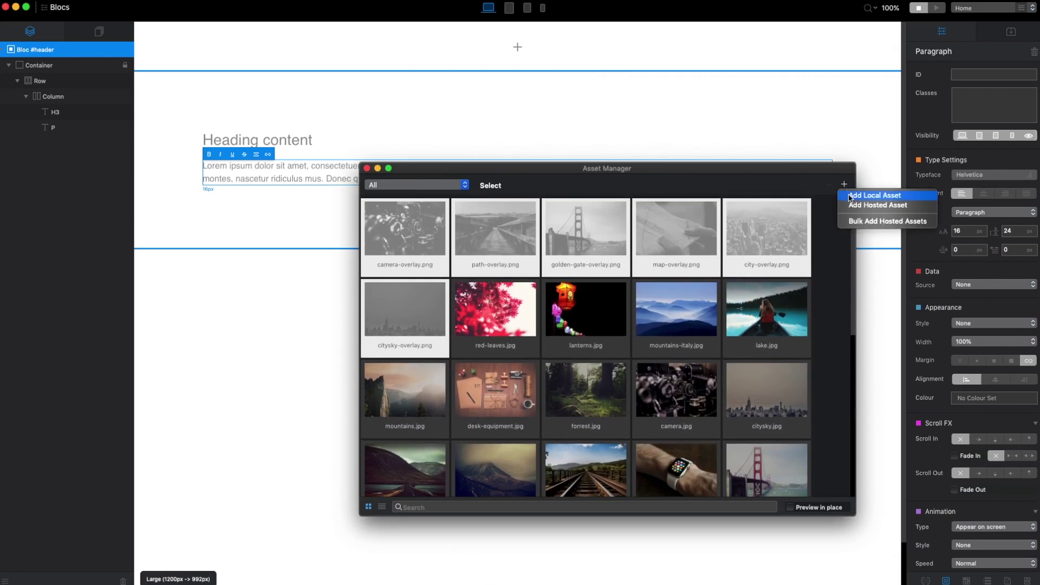
key("Escape")
key("Escape")
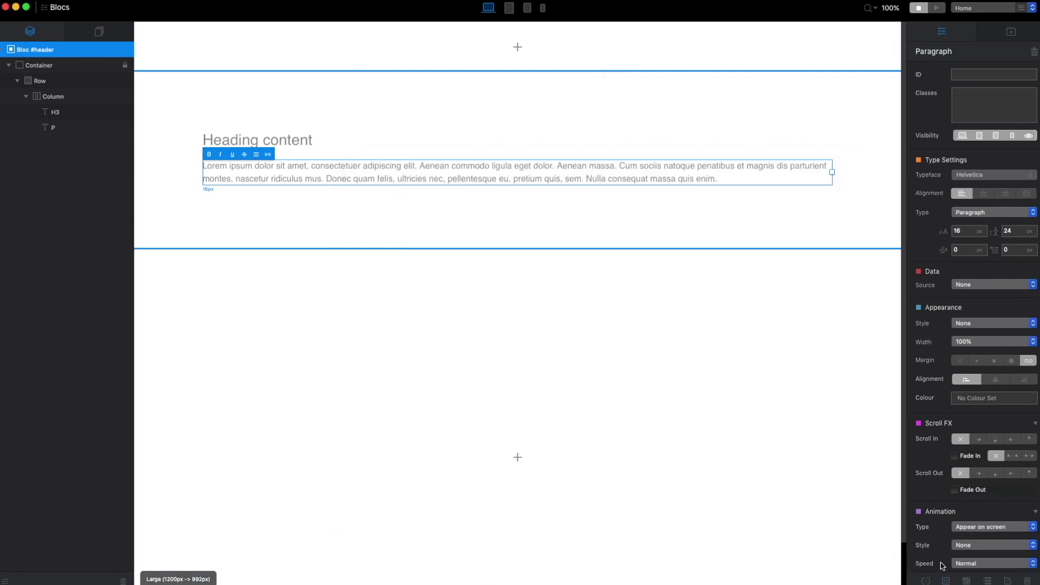
- Add two global swatches and set the second one to magenta FF00FF
key("super+shift+c")
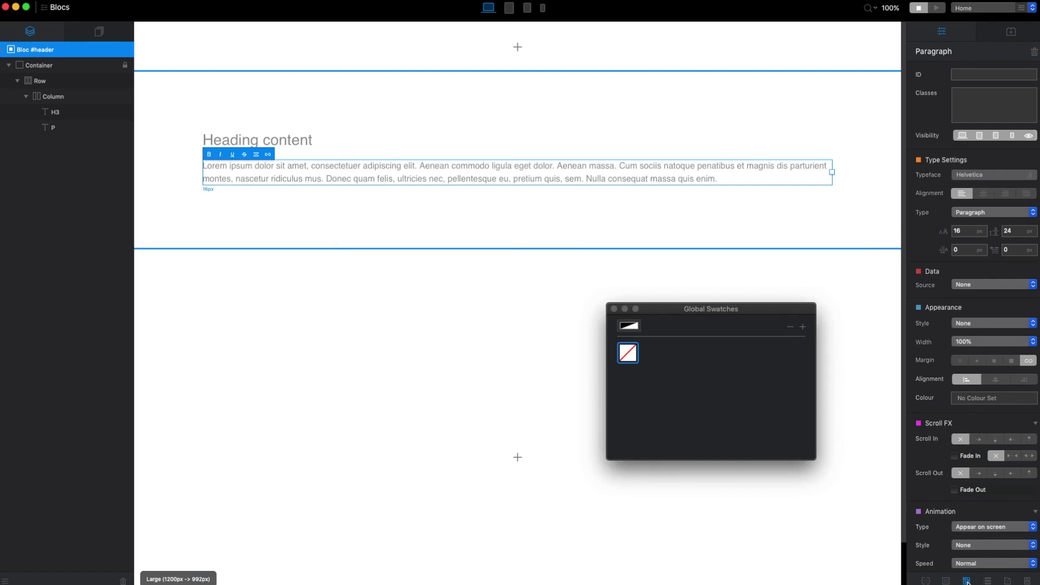
left_click_drag(676, 375, 601, 388)
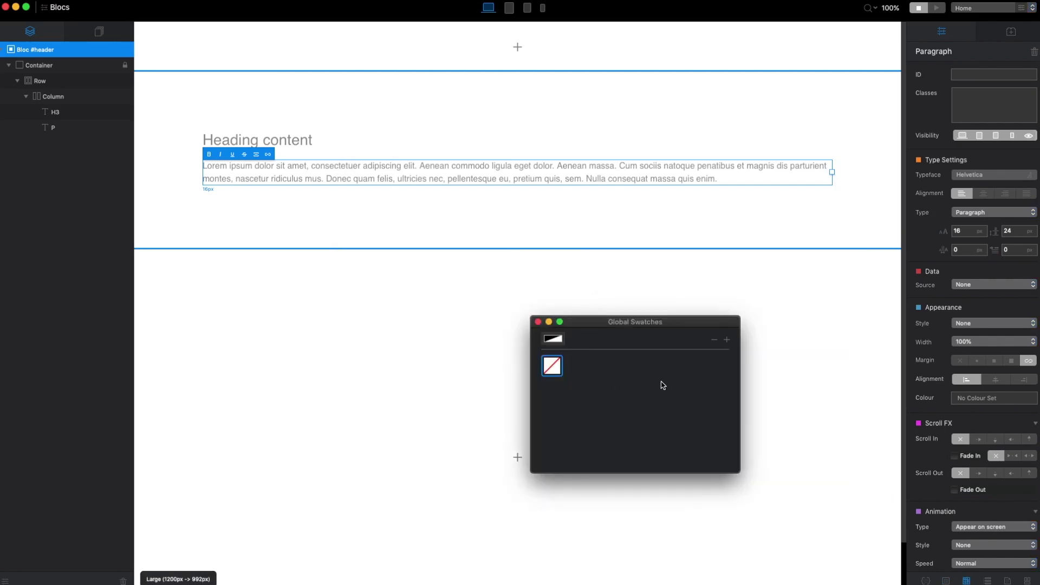
left_click(727, 340)
left_click(727, 340)
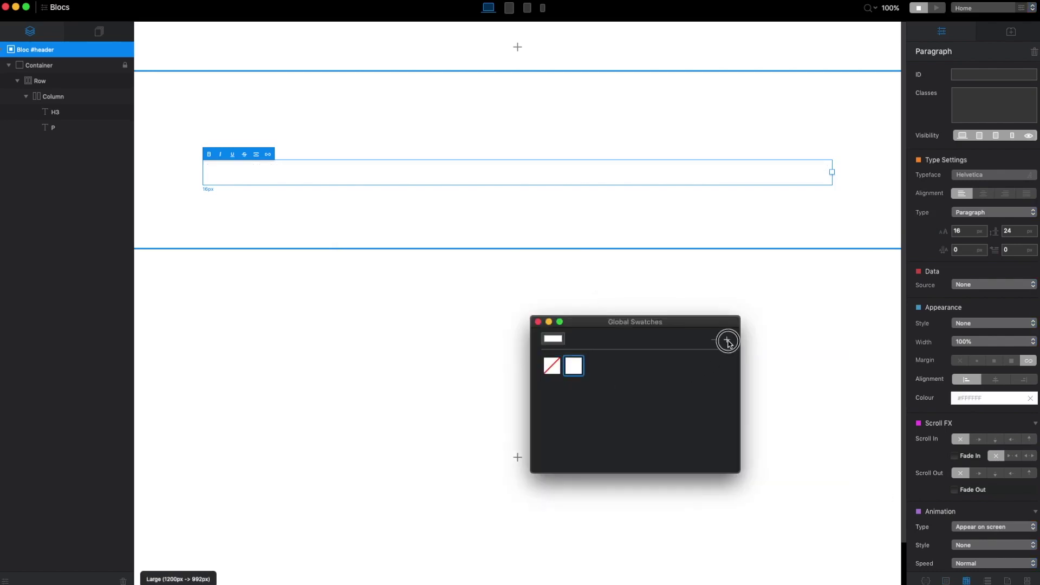
double_click(598, 371)
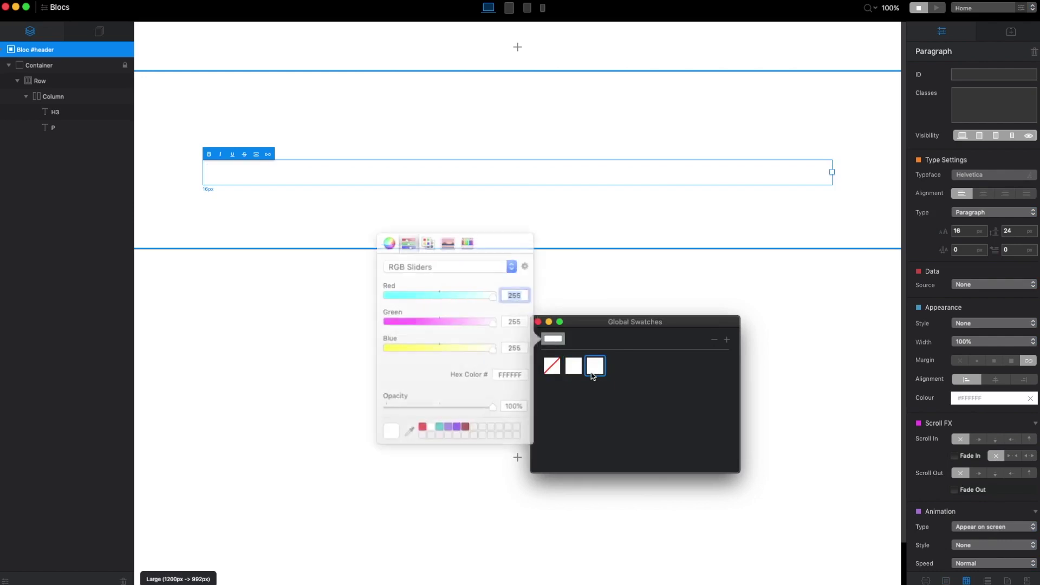
left_click_drag(458, 324, 398, 323)
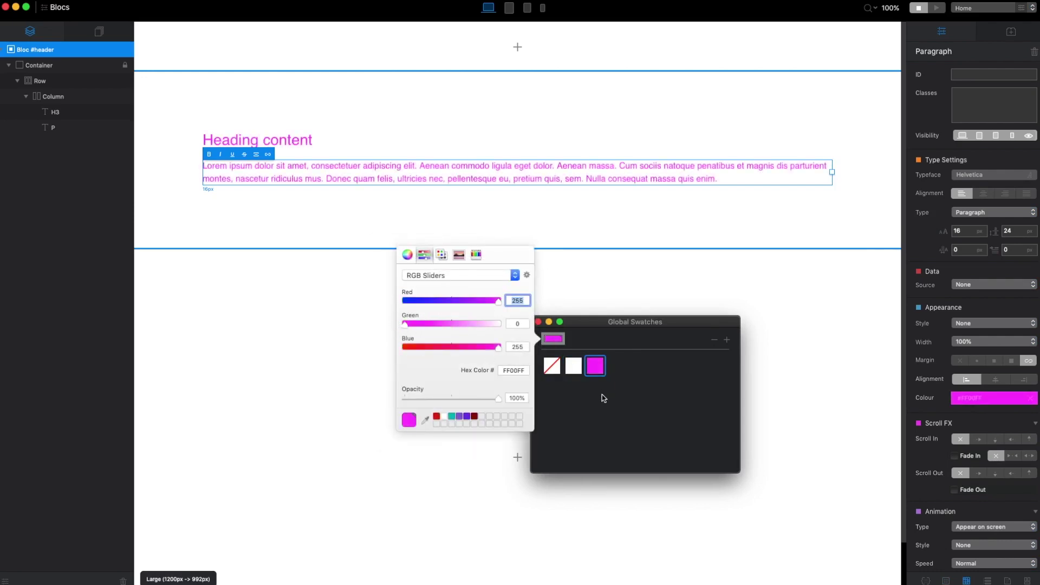
- Switch the bloc's text colour between the white and magenta global swatches, ending on white
left_click(575, 367)
left_click(598, 366)
left_click(576, 367)
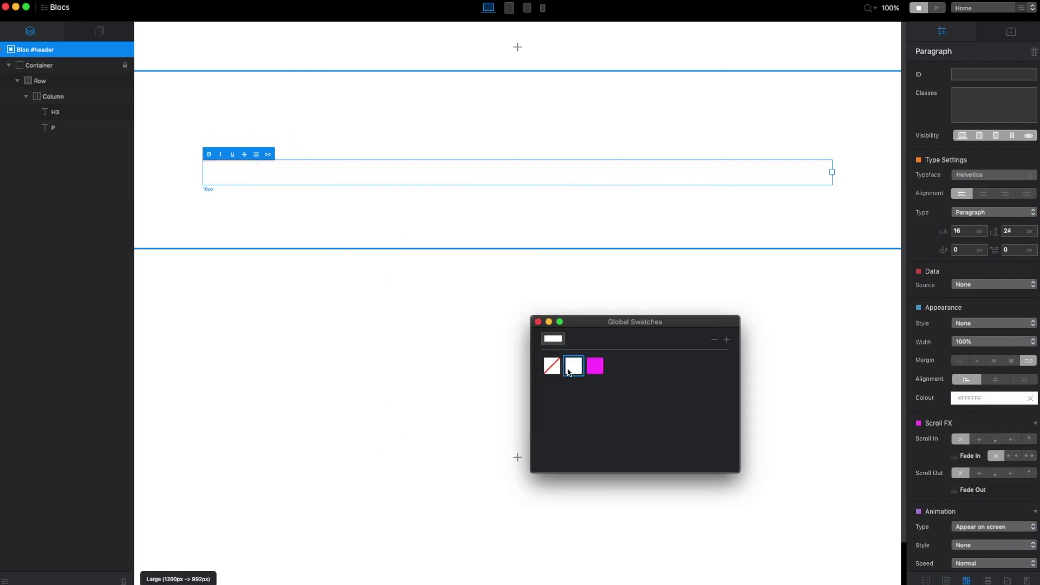
- Apply the magenta global swatch to the bloc's heading and paragraph text and close the Global Swatches window
left_click(552, 367)
left_click(573, 366)
left_click(597, 367)
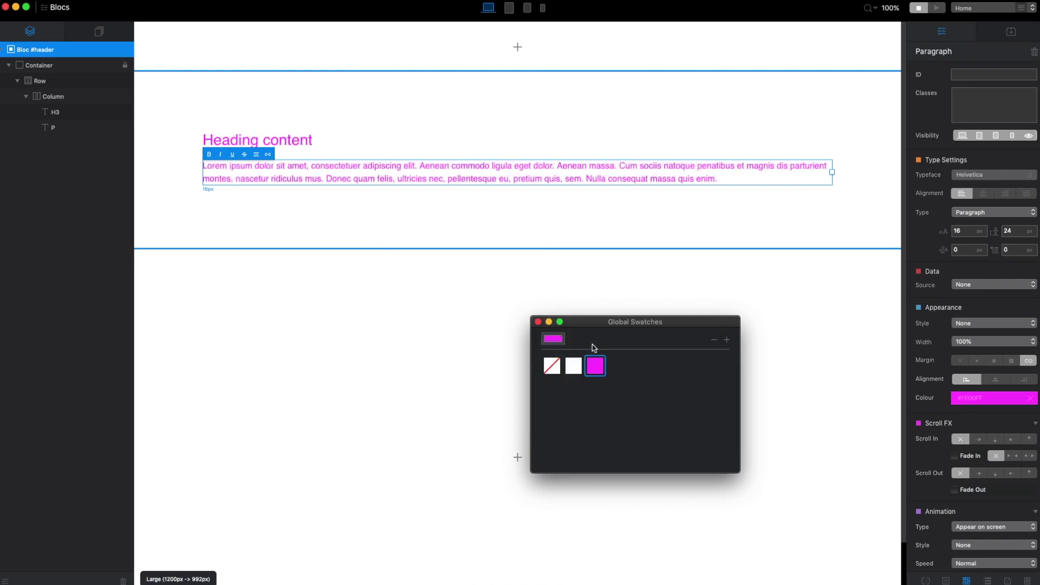
left_click(538, 323)
- Examine the Primary Menu's title and items in the Menu Manager and close it
left_click(987, 581)
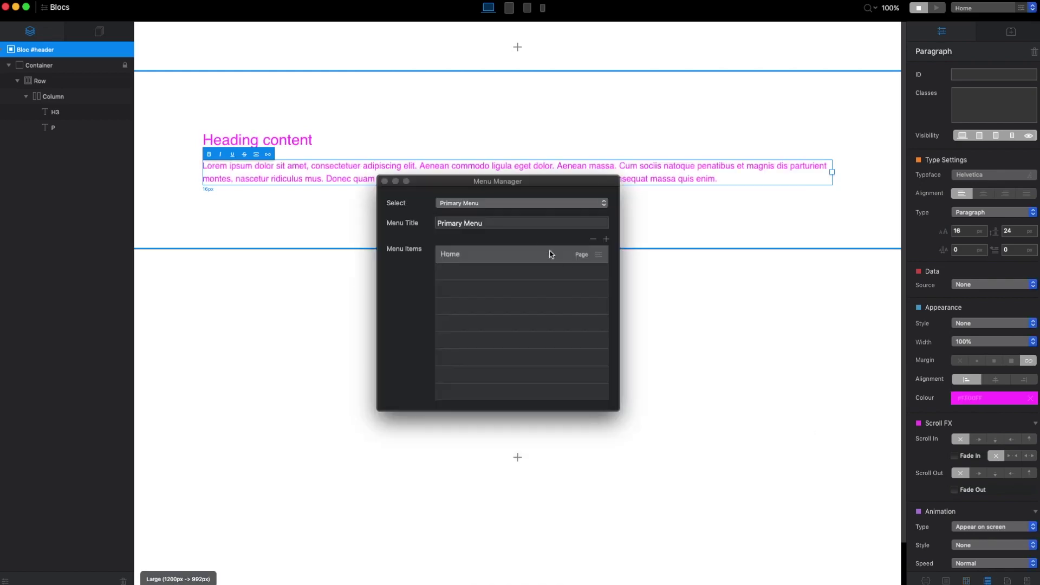
left_click_drag(541, 184, 543, 194)
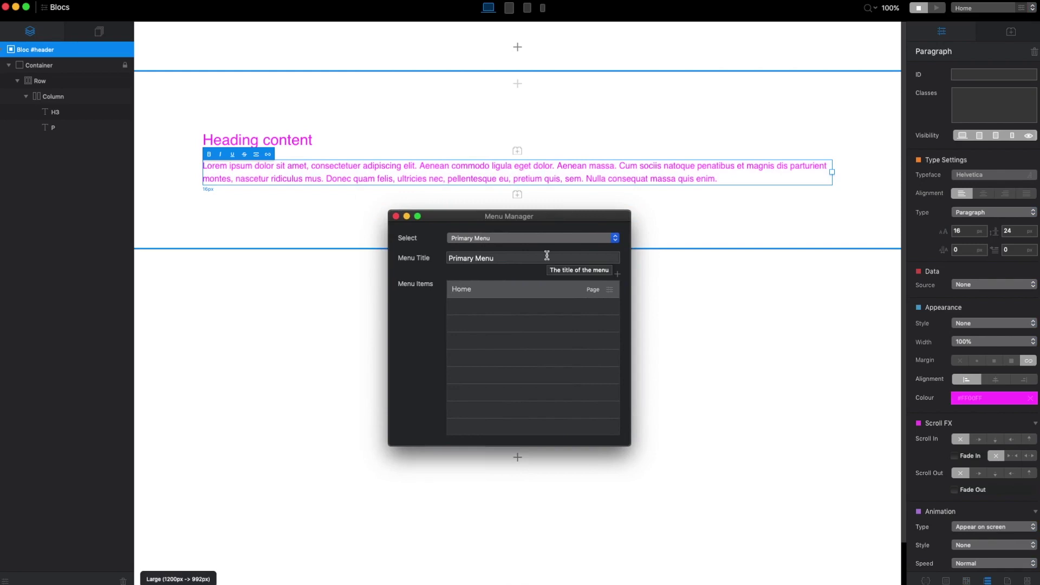
left_click(397, 217)
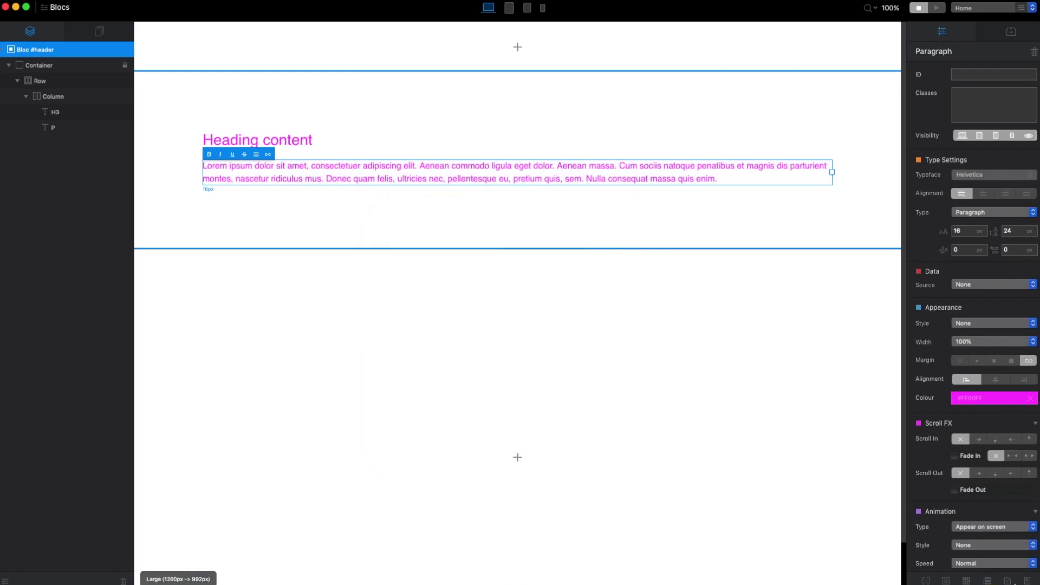
- View the project's Notes window over the middle of the canvas and close it
left_click(1008, 581)
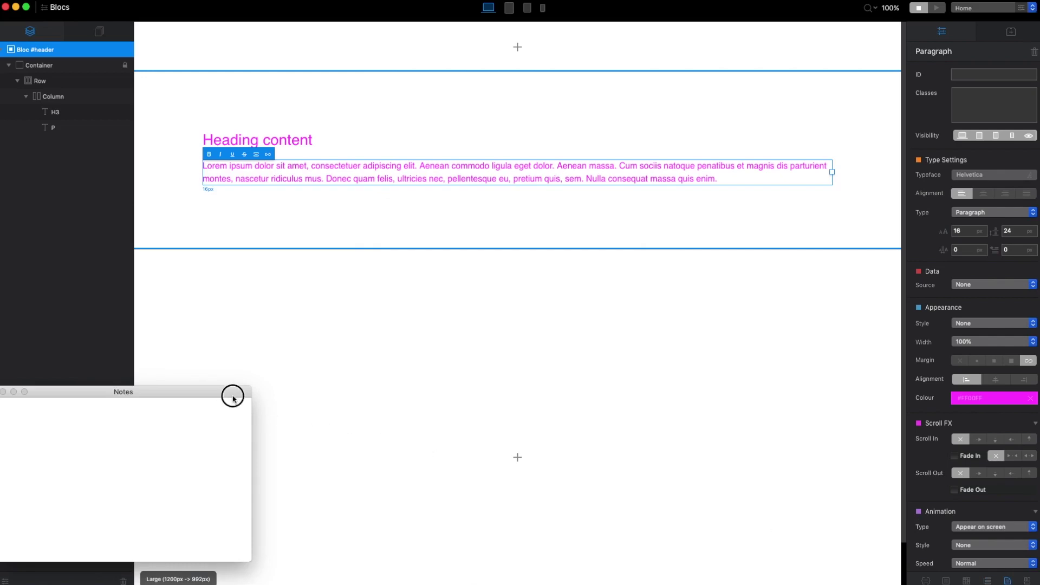
left_click_drag(235, 399, 545, 312)
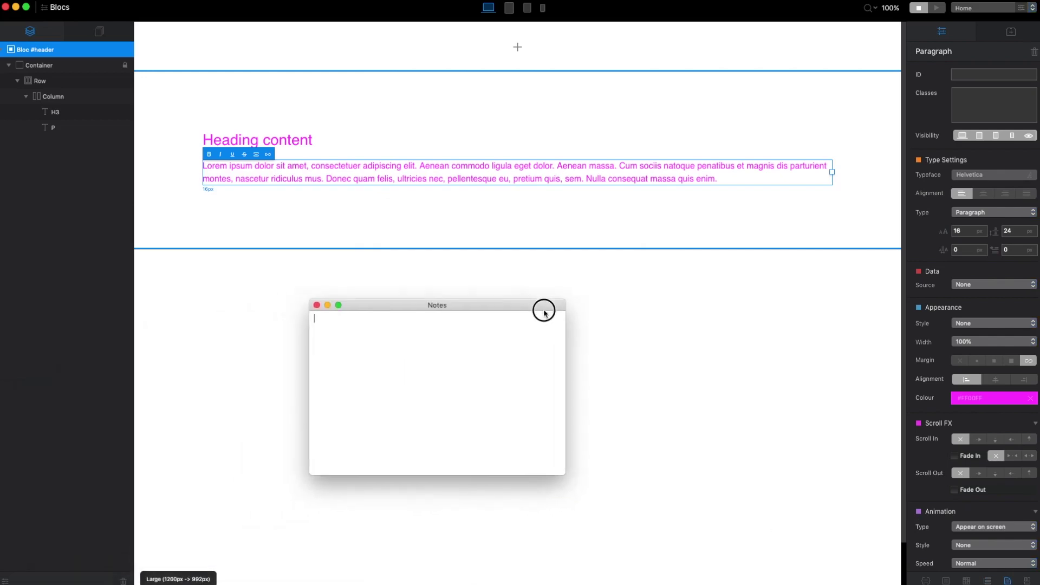
left_click(317, 307)
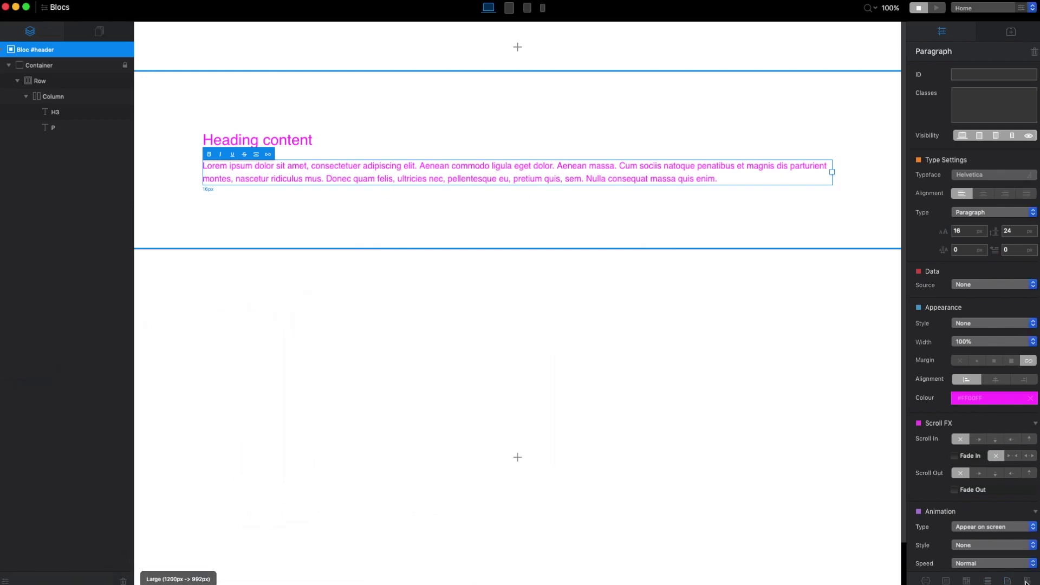